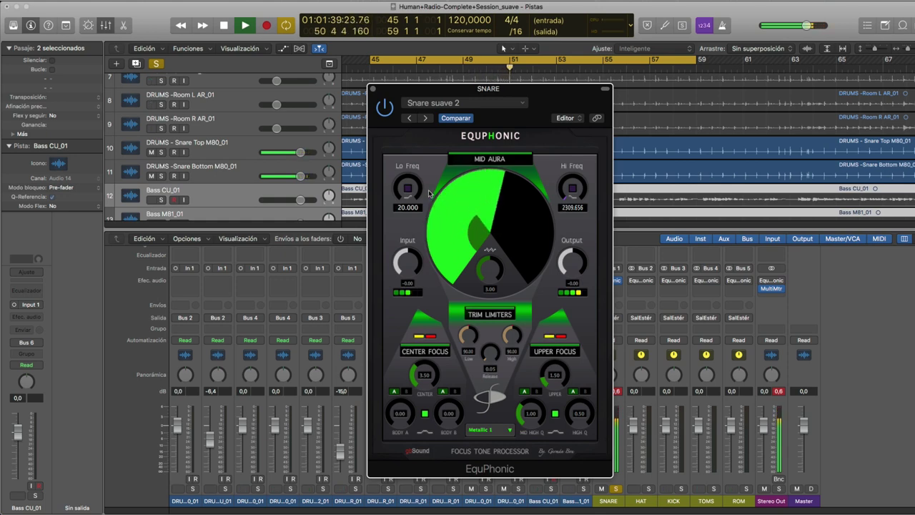
# Load the Snare suave preset from the DEMO drums folder and compare the snare with EquPhonic bypassed and active
pyautogui.click(472, 103)
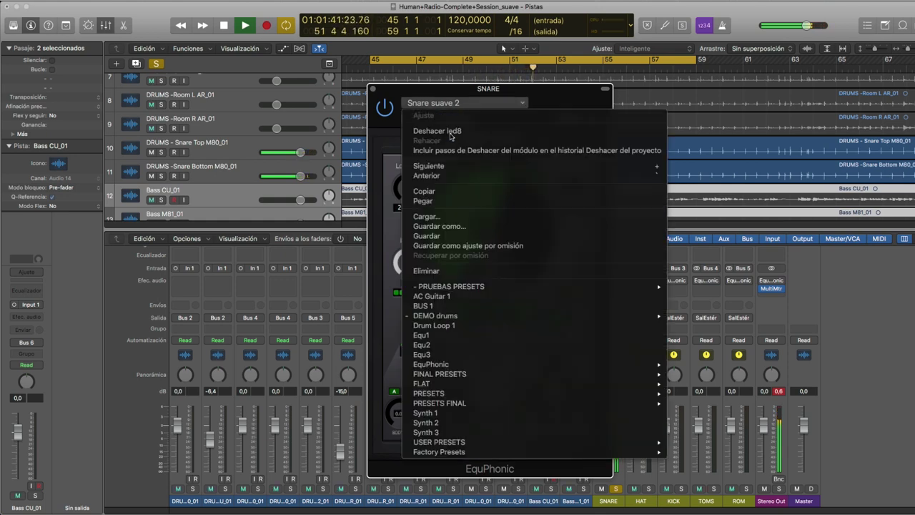
pyautogui.moveTo(466, 318)
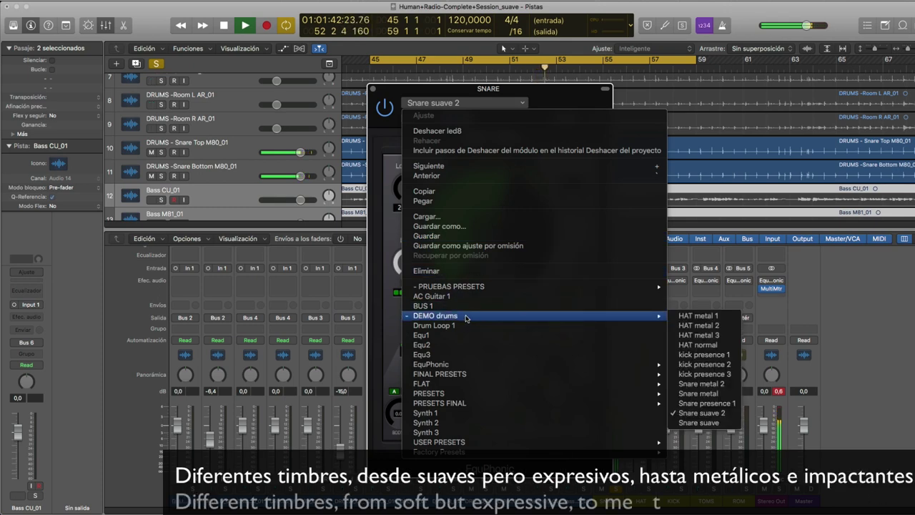
pyautogui.click(691, 424)
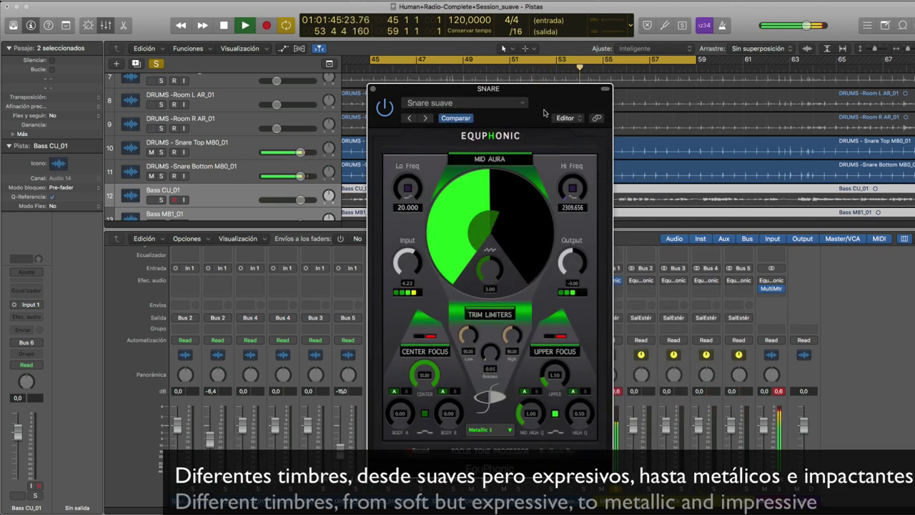
pyautogui.moveTo(526, 123); pyautogui.dragTo(511, 116)
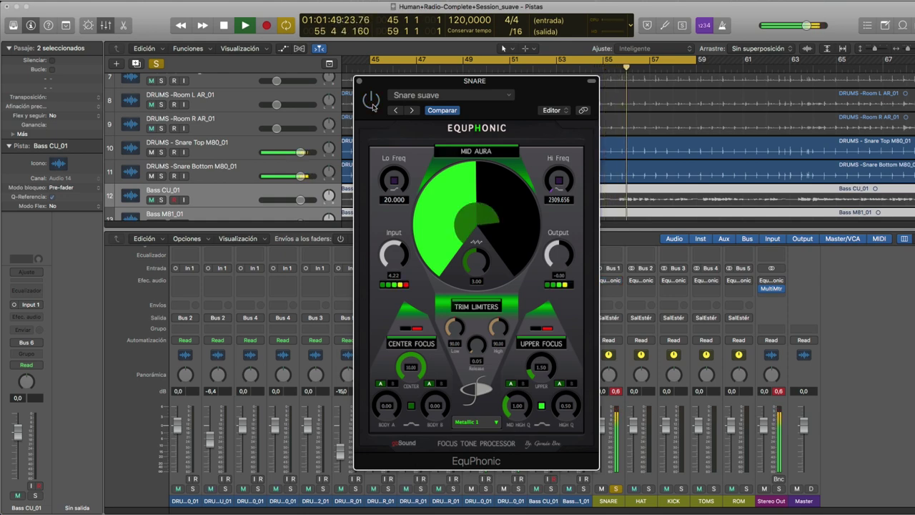
pyautogui.click(372, 105)
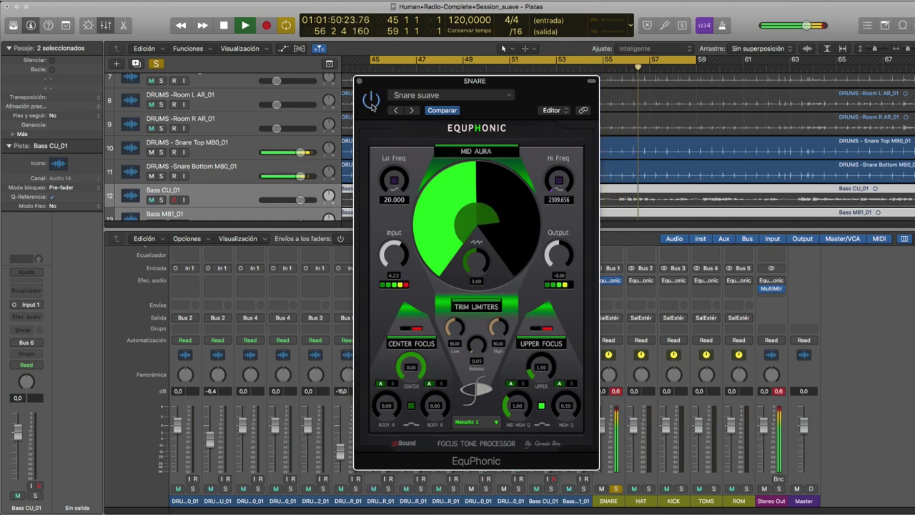
# Alternate between the Snare suave 2 and Snare suave presets, and step back to Snare presence 1
pyautogui.click(412, 111)
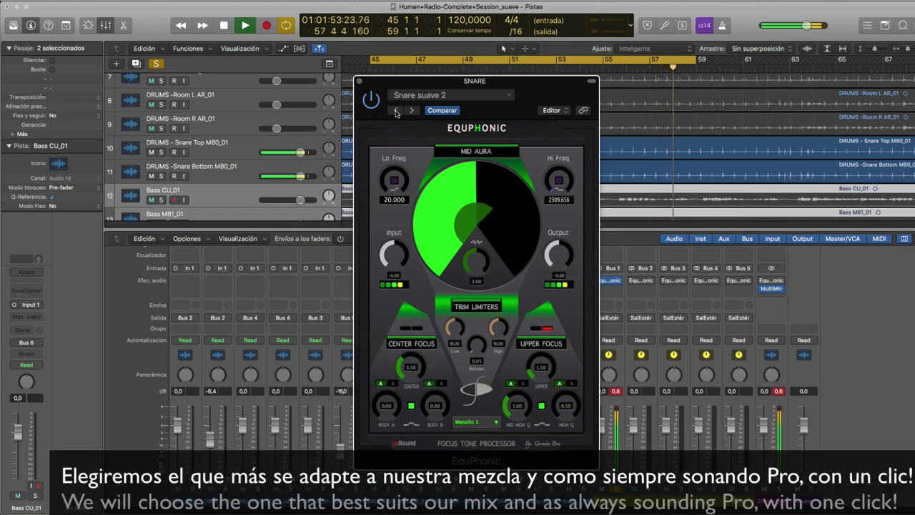
pyautogui.click(396, 112)
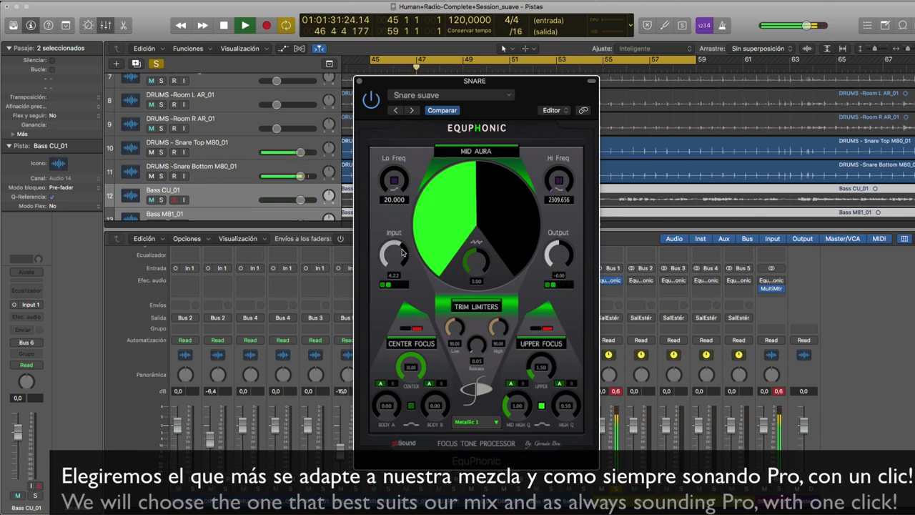
pyautogui.click(397, 111)
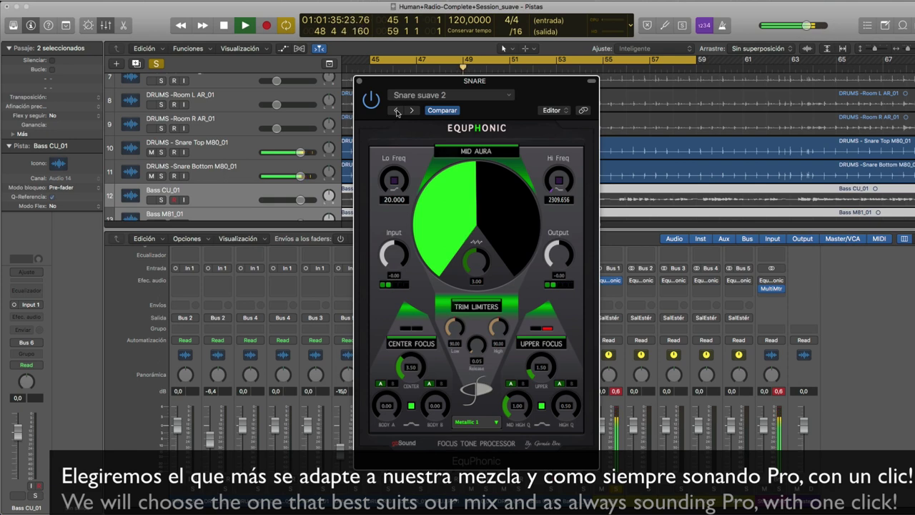
pyautogui.click(397, 111)
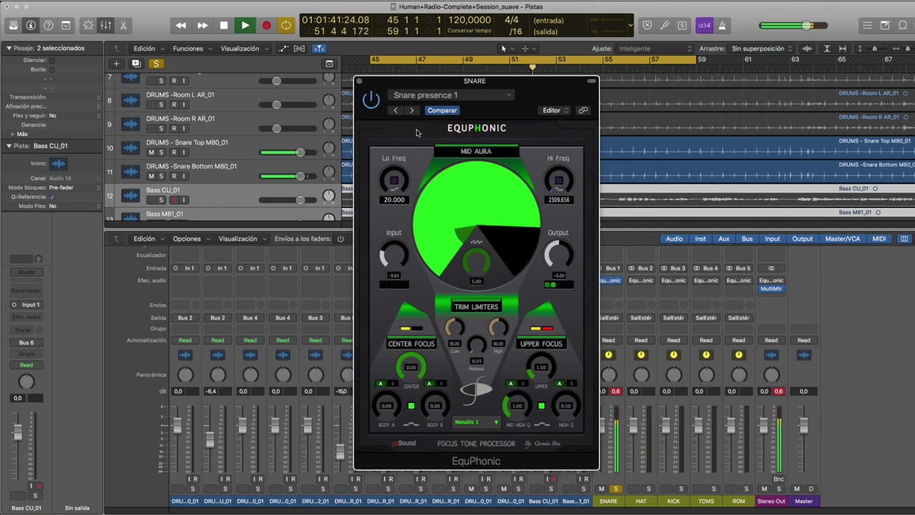
# Audition the Snare metal and Snare metal 2 presets, comparing the latter with EquPhonic bypassed
pyautogui.click(396, 111)
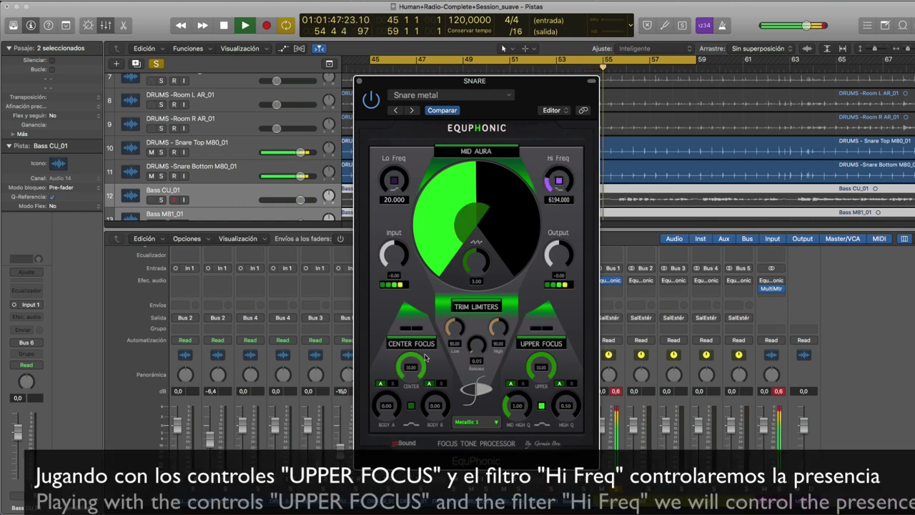
pyautogui.click(393, 111)
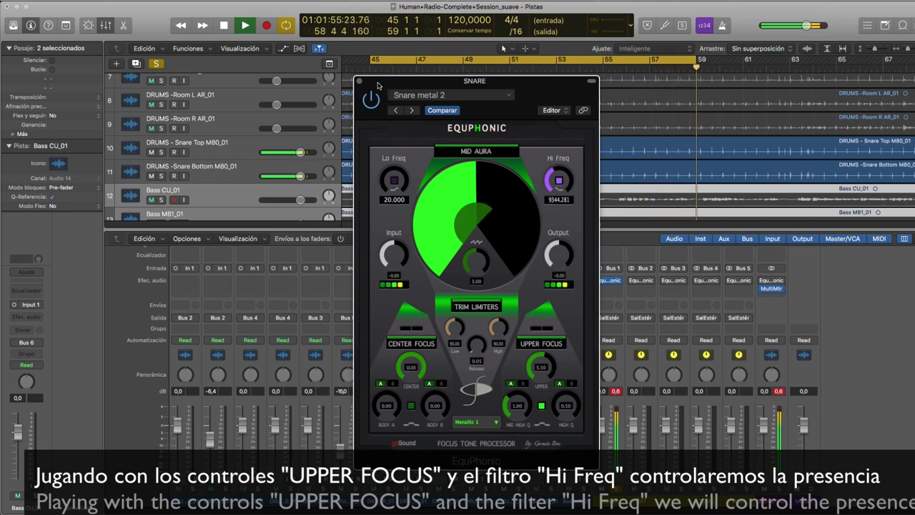
pyautogui.moveTo(375, 84); pyautogui.dragTo(373, 85)
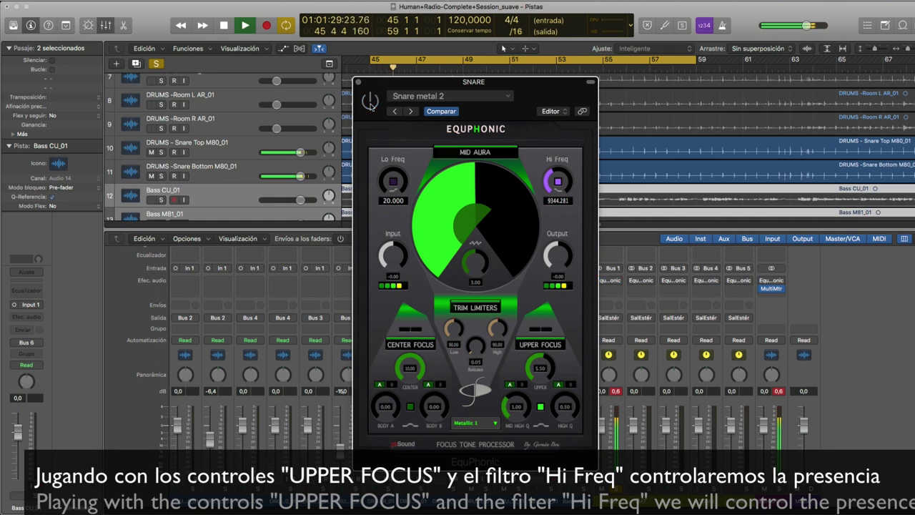
# Cycle the presets from kick presence 3 forward to Snare suave 2 and compare that preset with EquPhonic bypassed
pyautogui.click(393, 111)
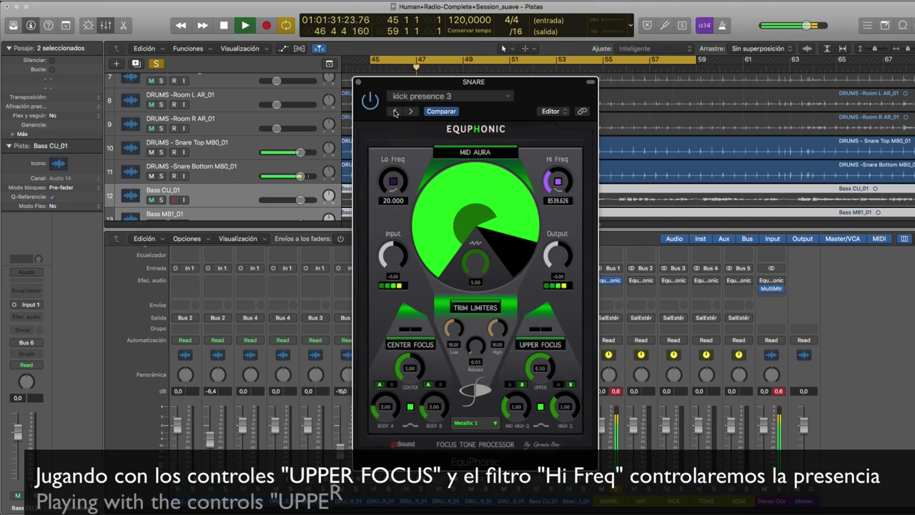
pyautogui.click(411, 111)
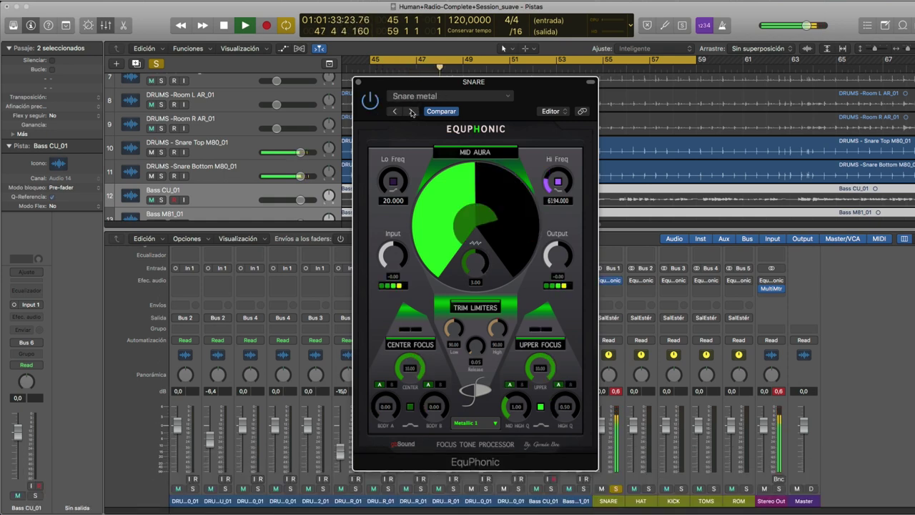
pyautogui.click(411, 111)
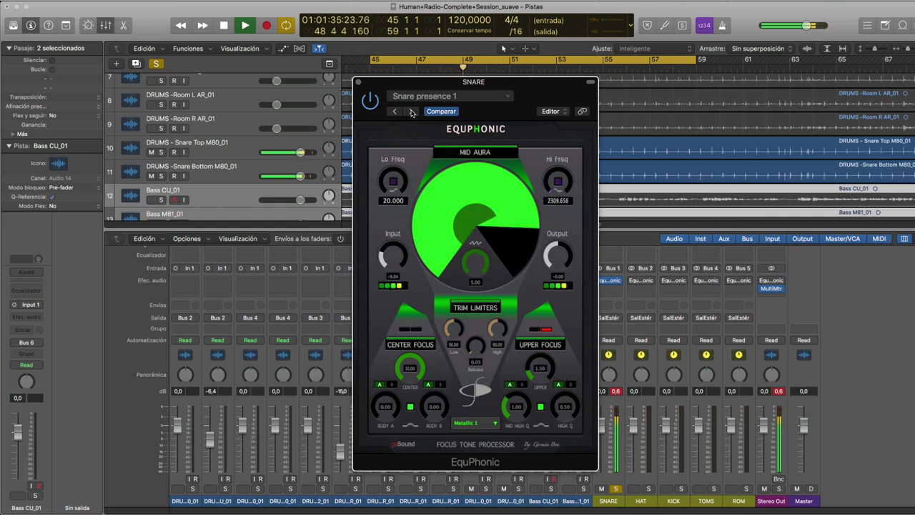
pyautogui.click(411, 112)
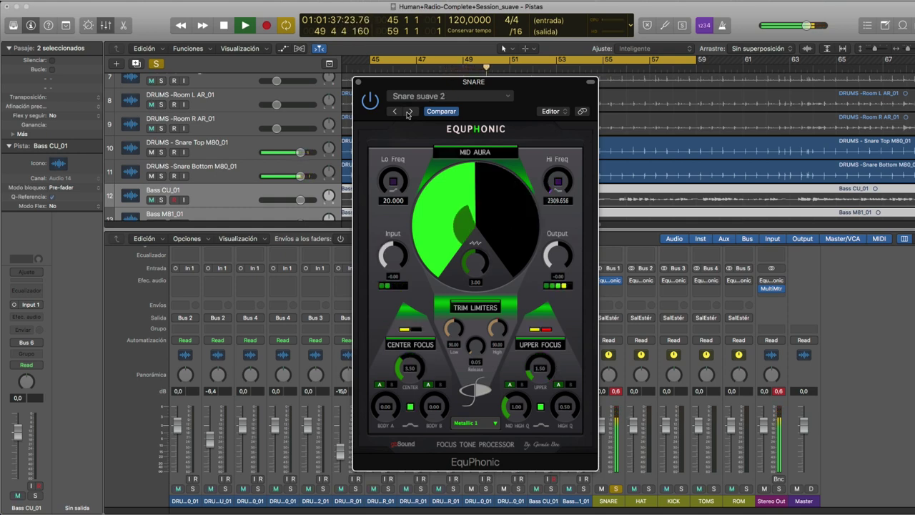
pyautogui.moveTo(414, 85); pyautogui.dragTo(383, 97)
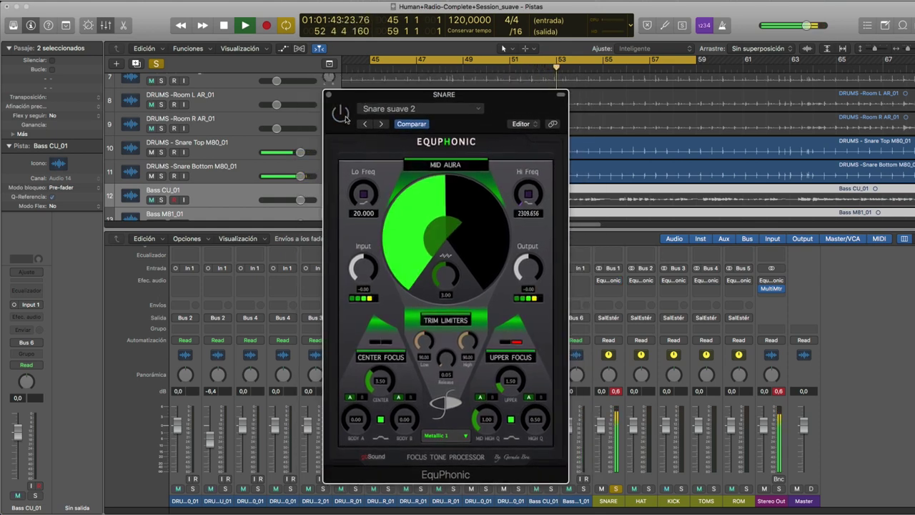
pyautogui.moveTo(357, 97); pyautogui.dragTo(312, 93)
pyautogui.click(281, 89)
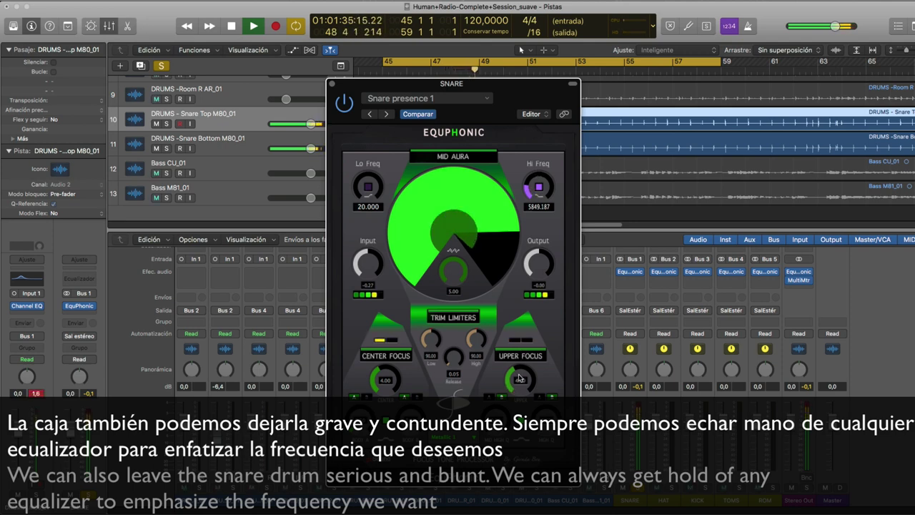
# Set the Upper Focus amount to 4.50 and switch its Mid High Q to option B
pyautogui.moveTo(520, 379); pyautogui.dragTo(493, 370)
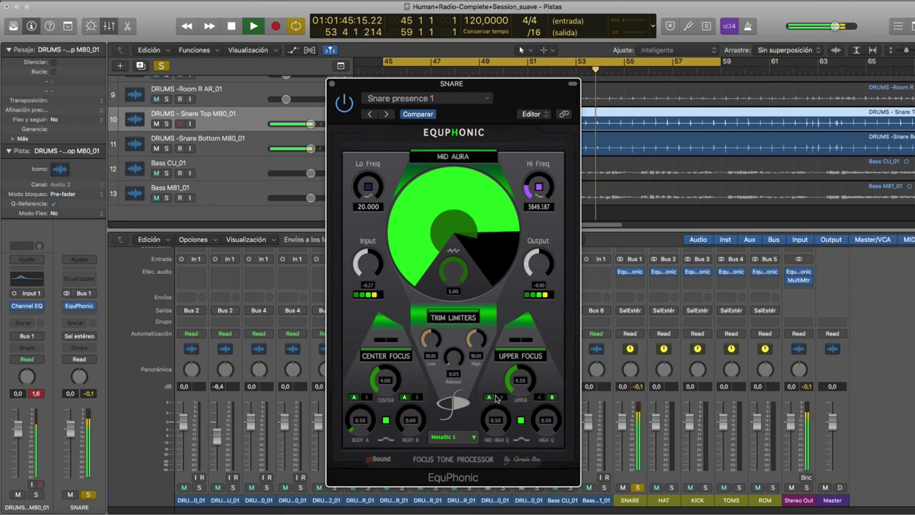
pyautogui.click(501, 398)
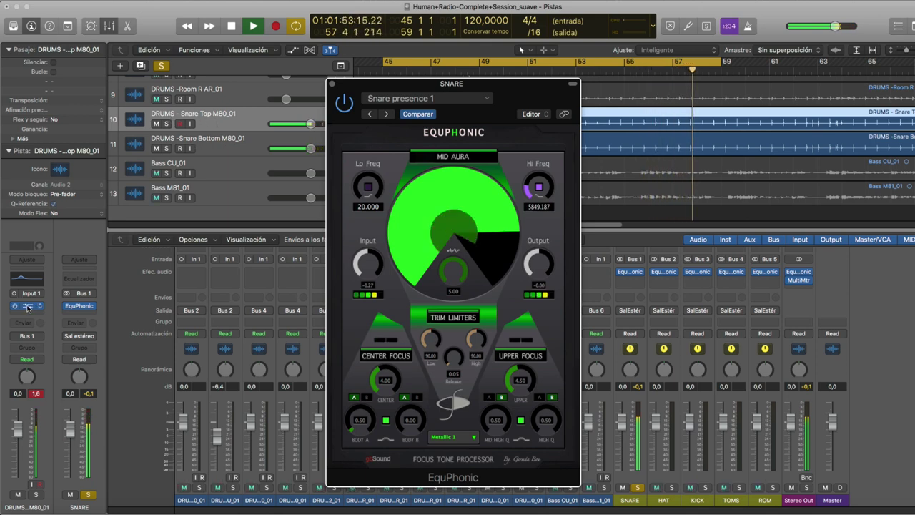
# Open the Channel EQ on the Snare Top track and compare the sound with the EQ bypassed and active
pyautogui.click(28, 307)
pyautogui.moveTo(308, 120); pyautogui.dragTo(387, 151)
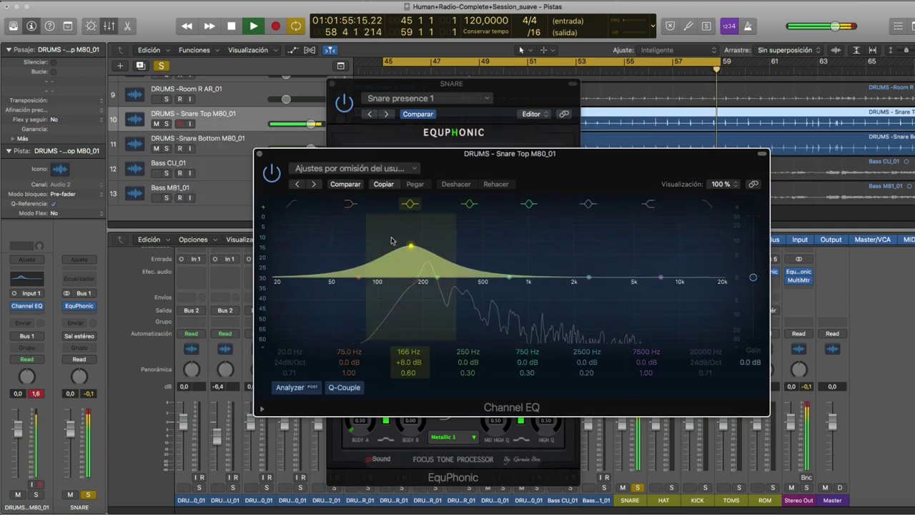
pyautogui.click(271, 173)
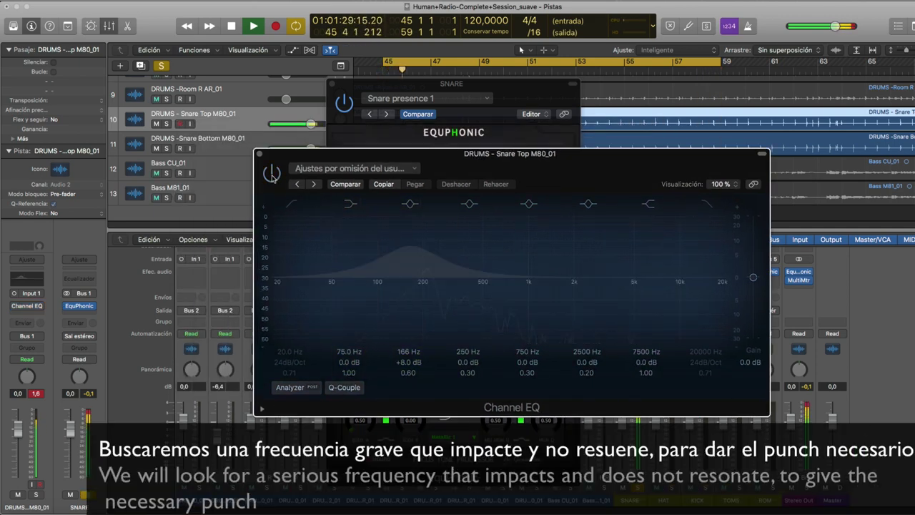
pyautogui.click(272, 173)
# Set the Channel EQ's low boost band to 150 Hz at +14.5 dB and check it against bypass before closing the EQ
pyautogui.moveTo(409, 245)
pyautogui.mouseDown()
pyautogui.moveTo(416, 226)
pyautogui.moveTo(433, 227)
pyautogui.moveTo(405, 229)
pyautogui.mouseUp()
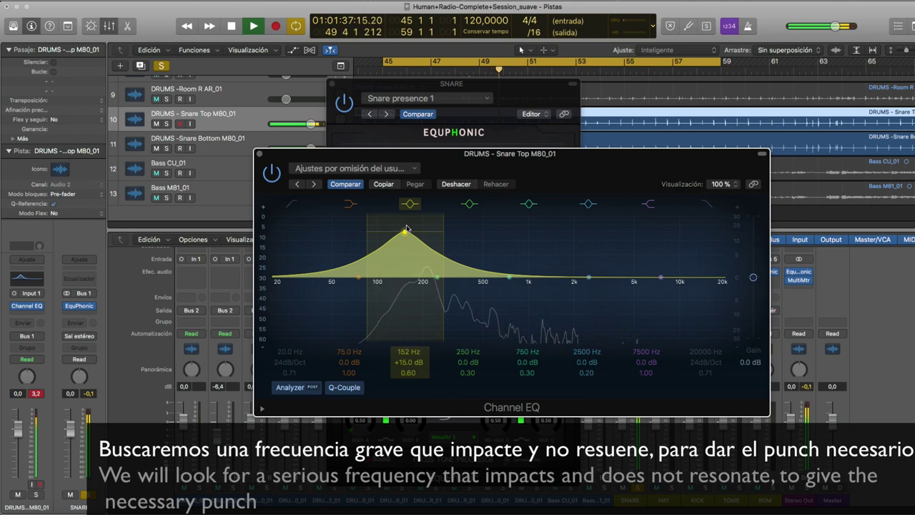
pyautogui.moveTo(405, 229); pyautogui.dragTo(405, 230)
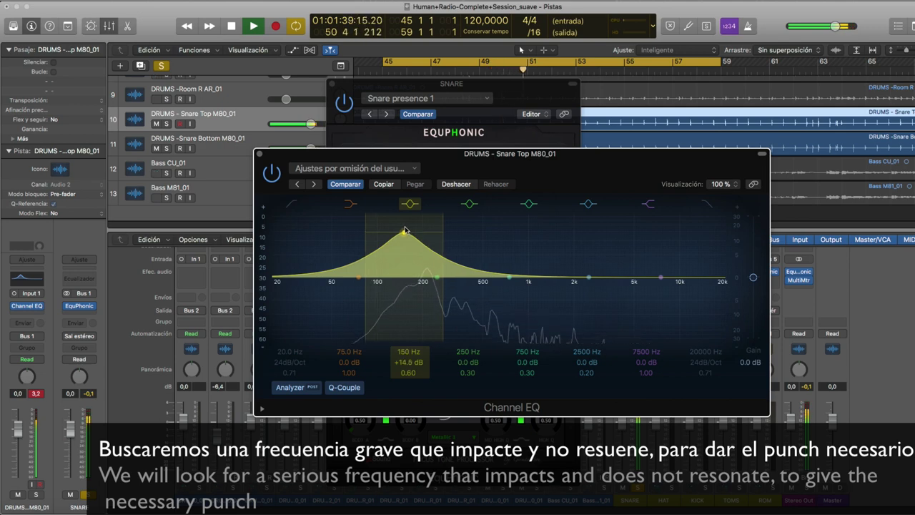
pyautogui.click(272, 175)
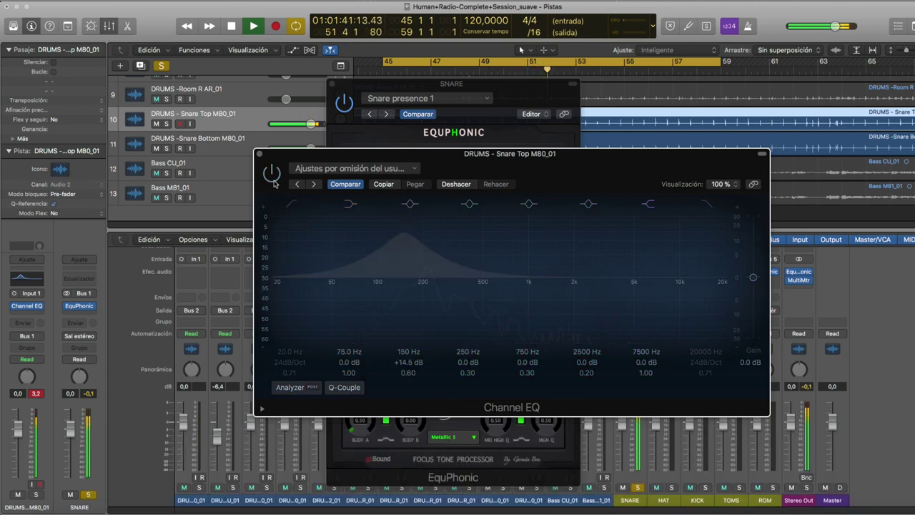
pyautogui.click(272, 175)
pyautogui.moveTo(363, 160); pyautogui.dragTo(271, 170)
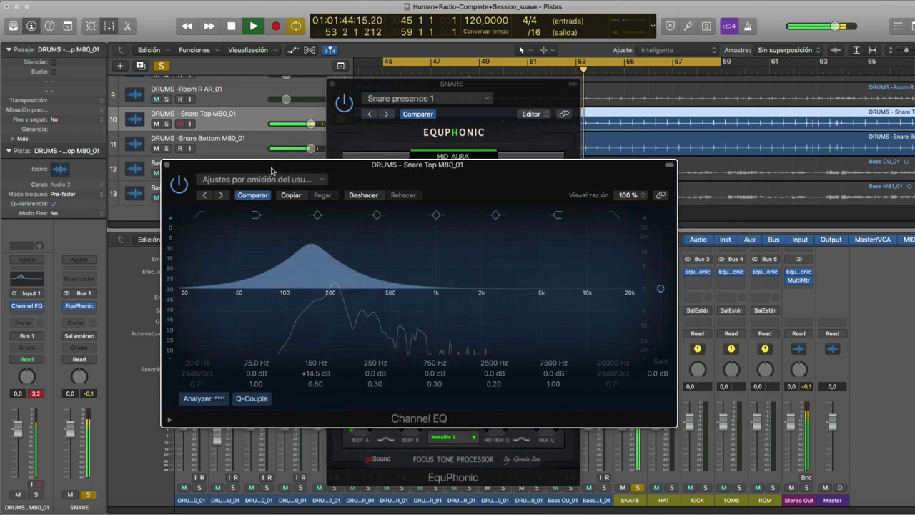
pyautogui.click(168, 166)
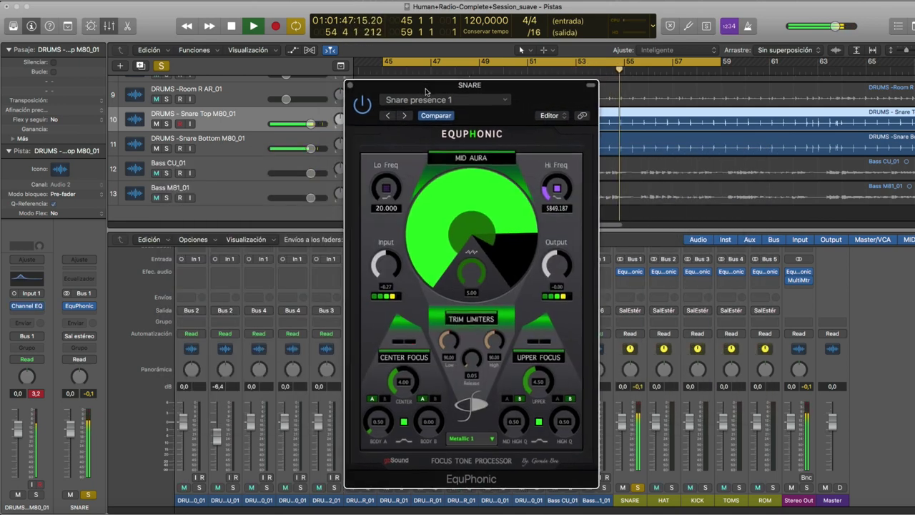
# Compare the dry and processed snare by bypassing and re-enabling both EquPhonic and the Snare Top Channel EQ
pyautogui.moveTo(345, 105); pyautogui.dragTo(367, 107)
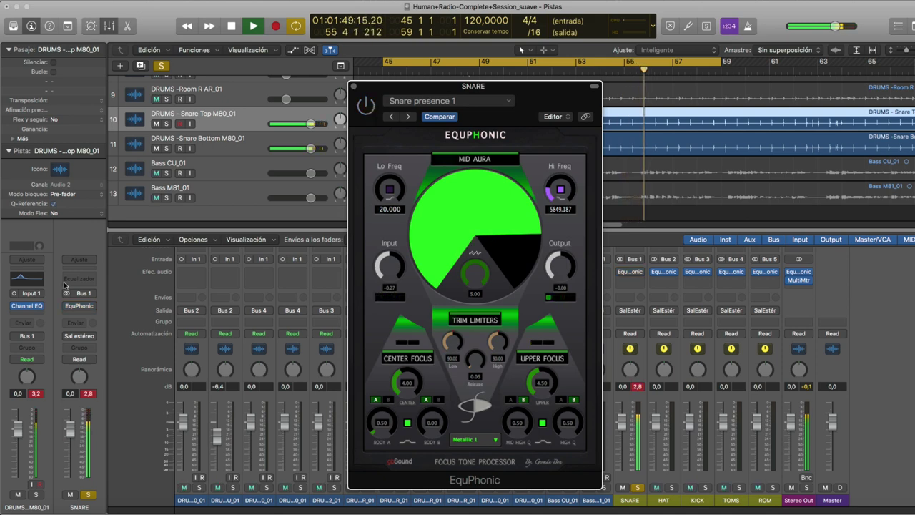
pyautogui.click(16, 306)
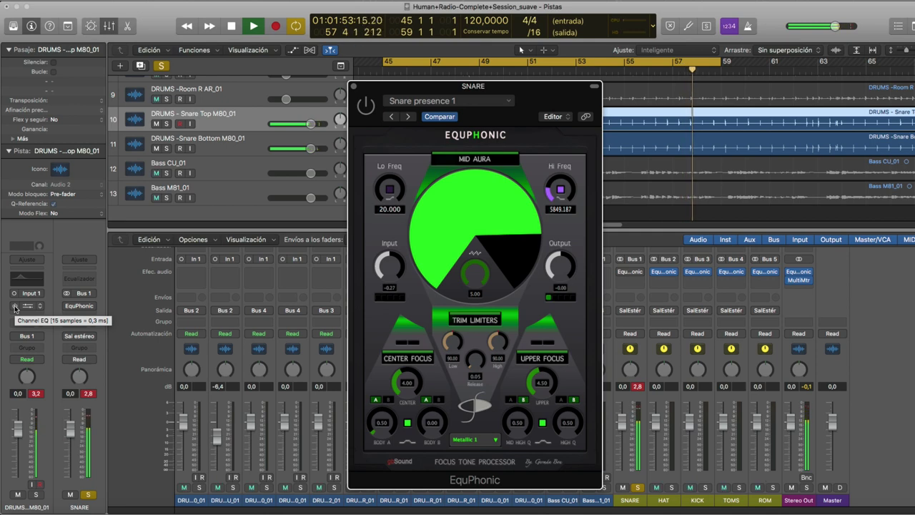
pyautogui.click(15, 307)
pyautogui.click(366, 105)
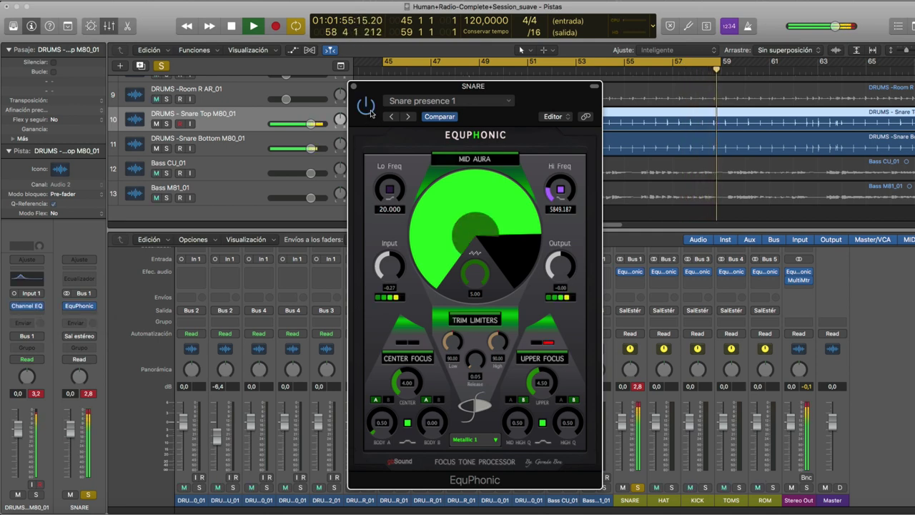
# Unsolo the SNARE bus and compare the full mix with EquPhonic bypassed and active on all the buses
pyautogui.moveTo(402, 91); pyautogui.dragTo(375, 93)
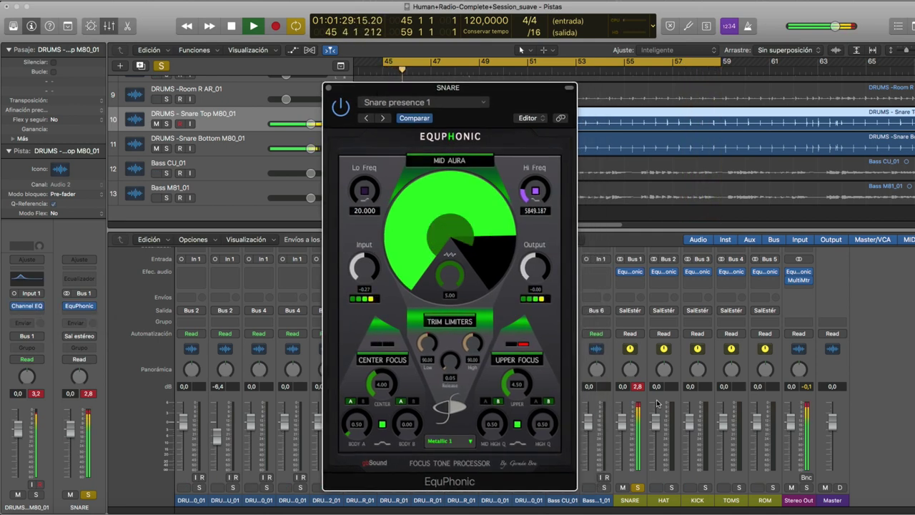
pyautogui.click(639, 488)
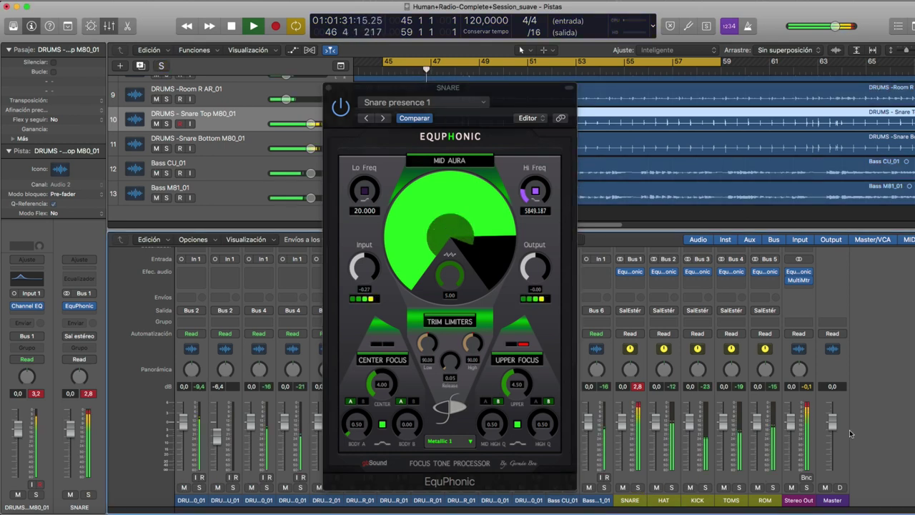
pyautogui.moveTo(500, 87); pyautogui.dragTo(489, 93)
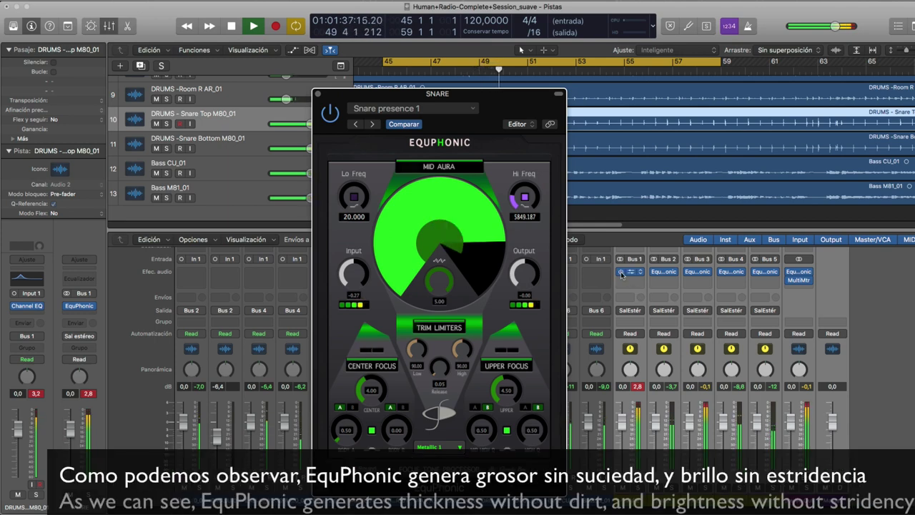
pyautogui.click(621, 272)
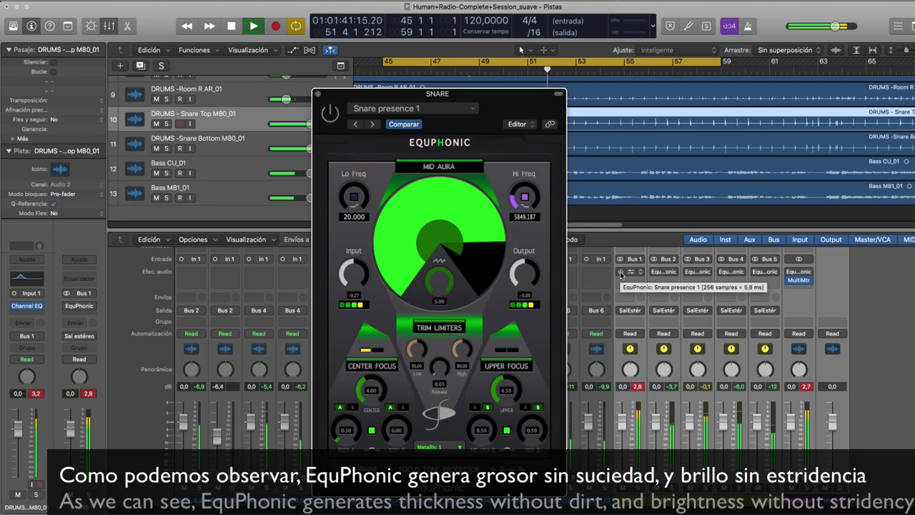
pyautogui.click(621, 272)
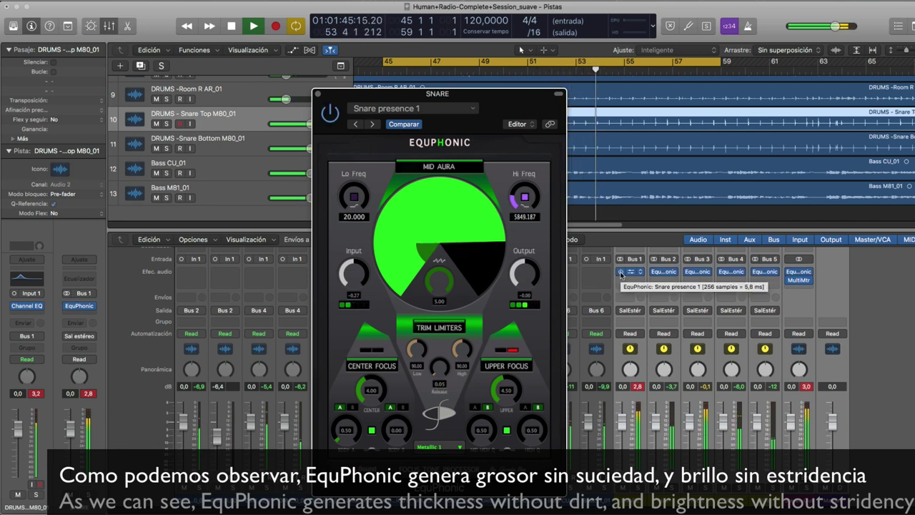
# Compare the full mix with the SNARE bus EquPhonic bypassed and active on the Snare presence 1 preset
pyautogui.click(621, 272)
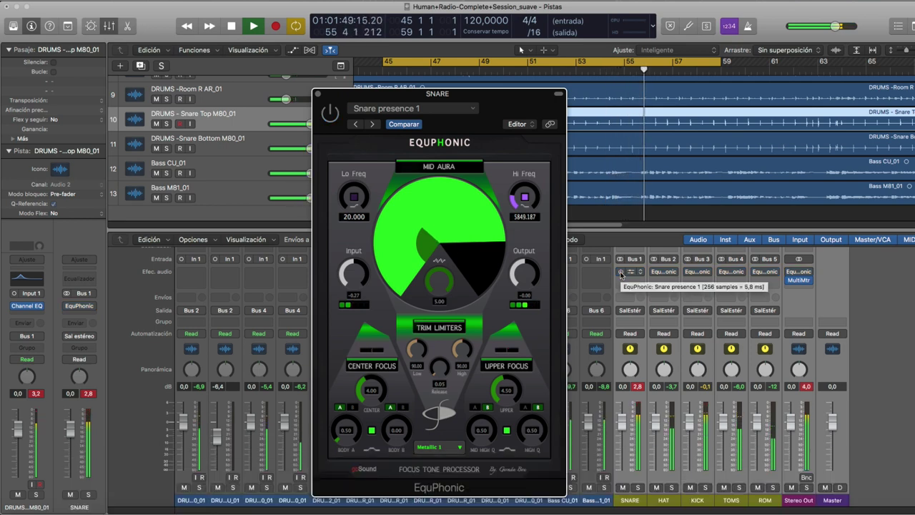
pyautogui.click(621, 273)
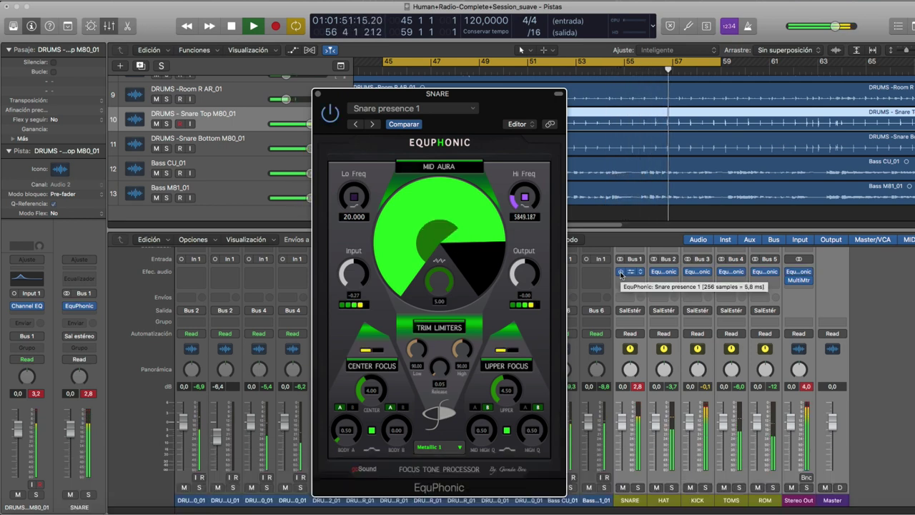
pyautogui.moveTo(523, 103); pyautogui.dragTo(529, 102)
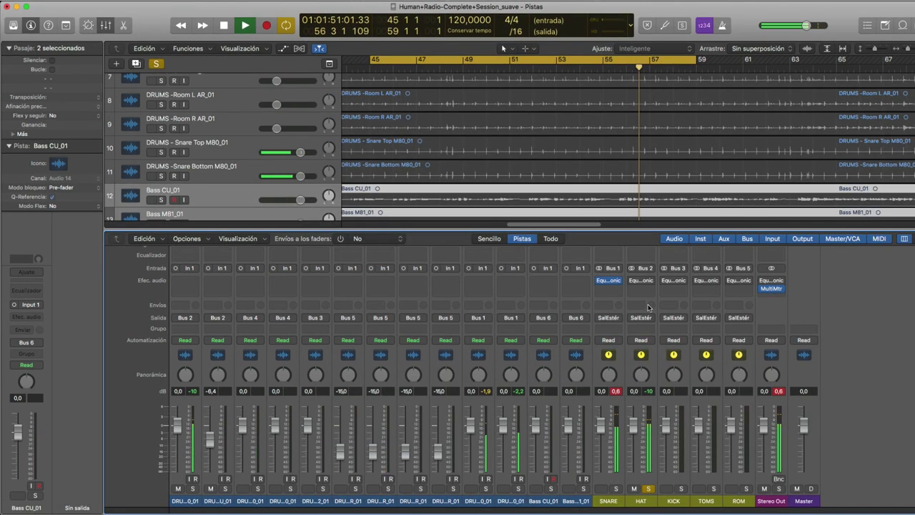
# Bypass EquPhonic on the SNARE bus, and open the HAT bus EquPhonic to compare the hi-hat bypassed and active with HAT normal
pyautogui.moveTo(615, 281)
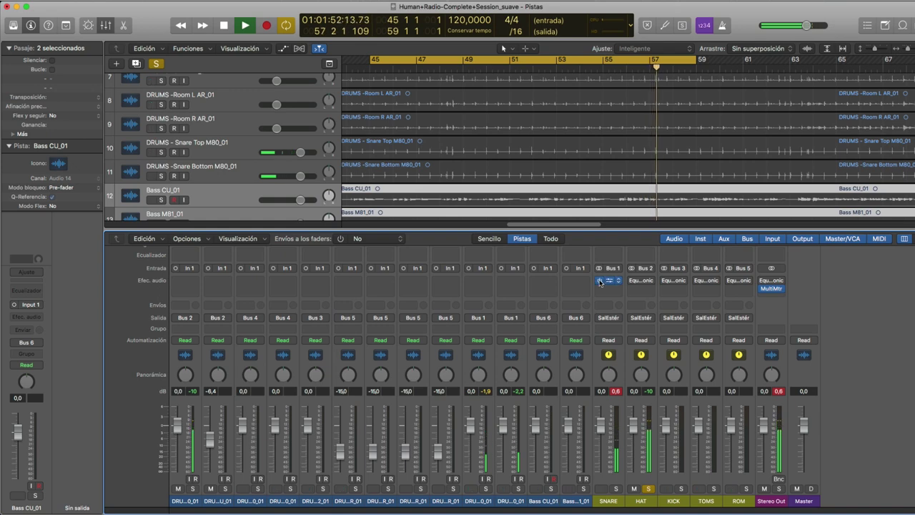
pyautogui.click(643, 281)
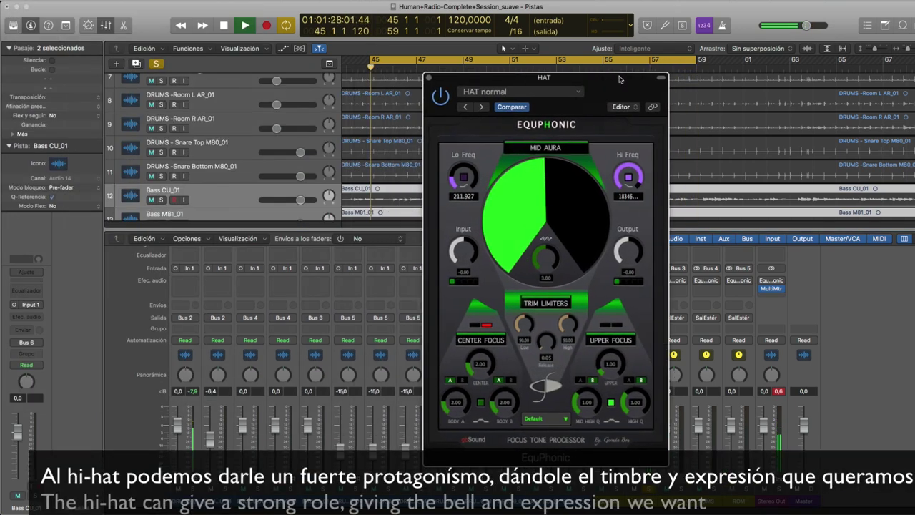
pyautogui.moveTo(605, 78); pyautogui.dragTo(592, 77)
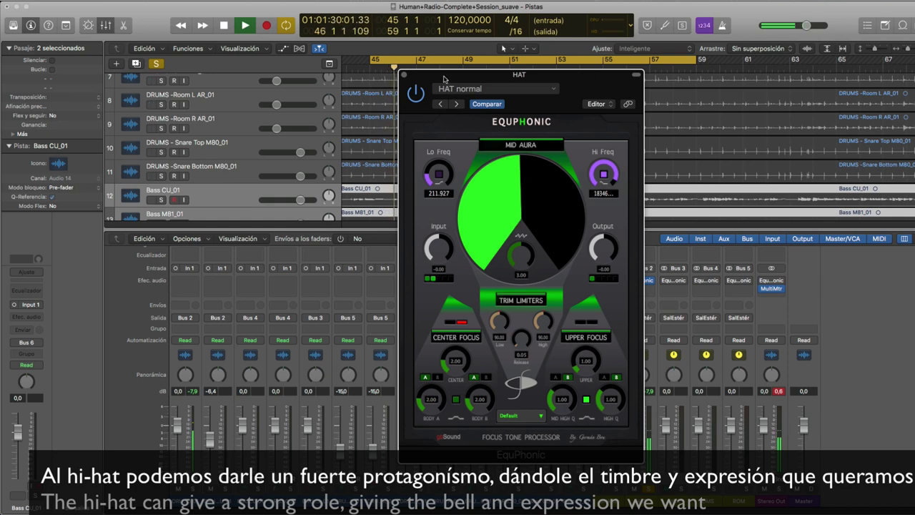
pyautogui.moveTo(433, 93); pyautogui.dragTo(444, 97)
pyautogui.click(427, 103)
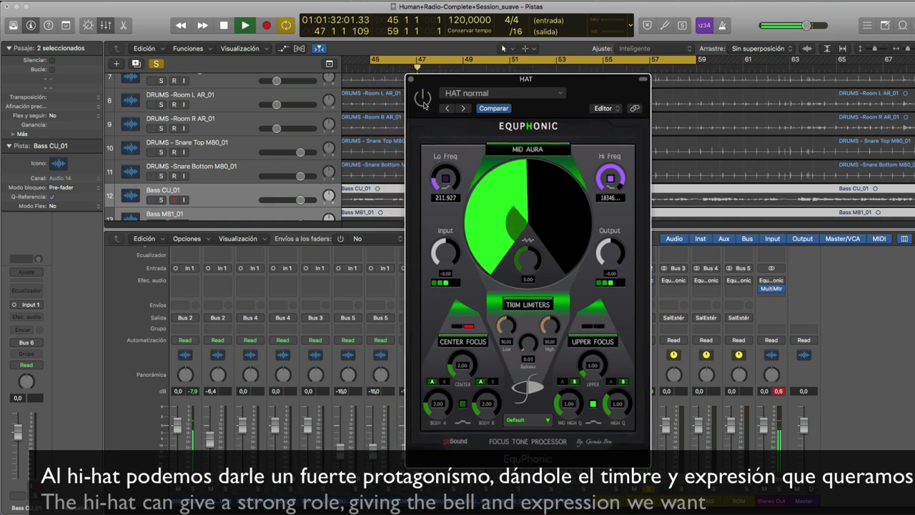
# Audition the HAT metal 3, HAT metal 2 and HAT metal 1 presets on the hi-hat, comparing them with EquPhonic bypassed
pyautogui.click(482, 94)
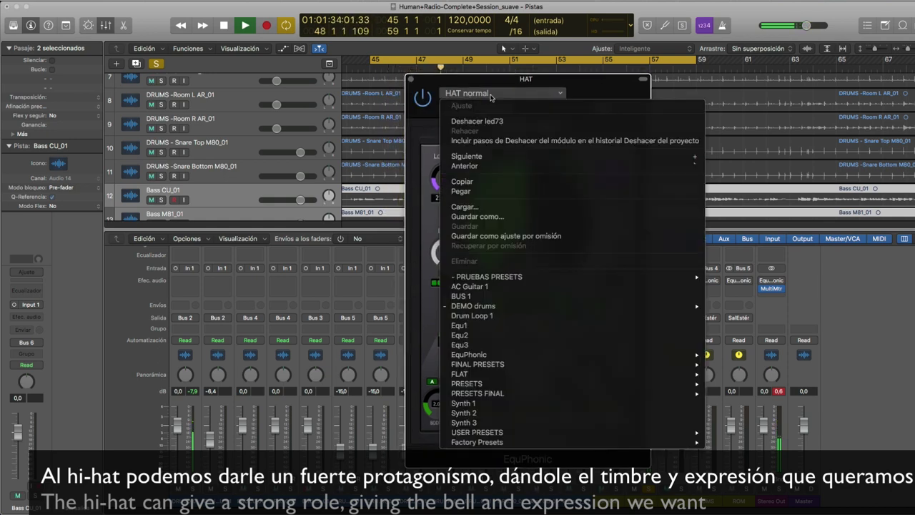
pyautogui.click(491, 98)
pyautogui.click(447, 109)
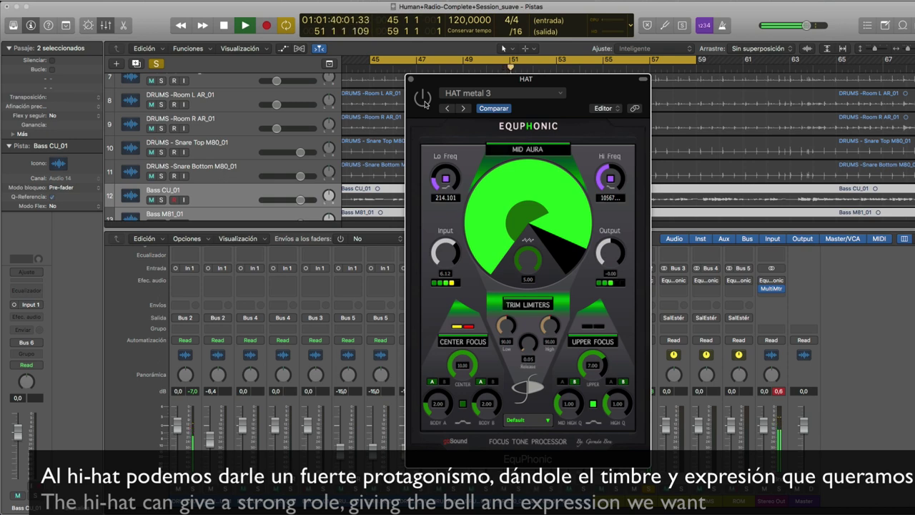
pyautogui.click(447, 109)
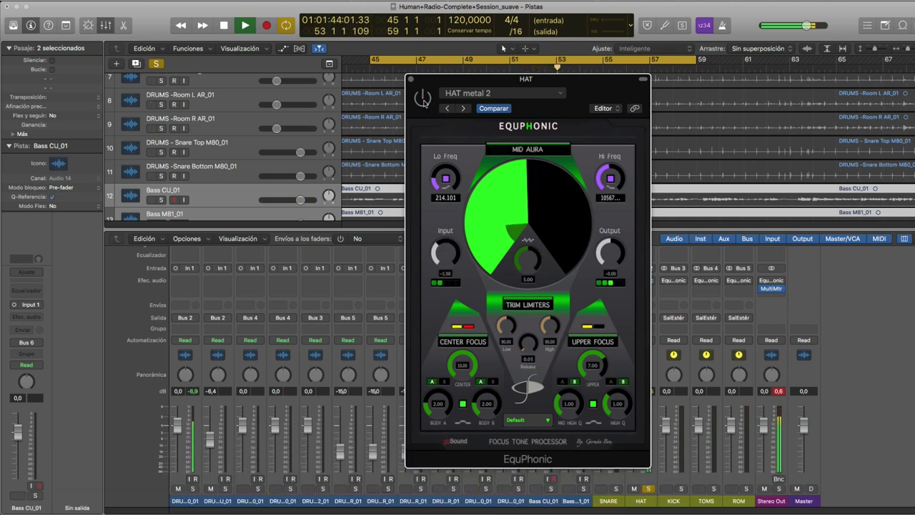
pyautogui.click(446, 109)
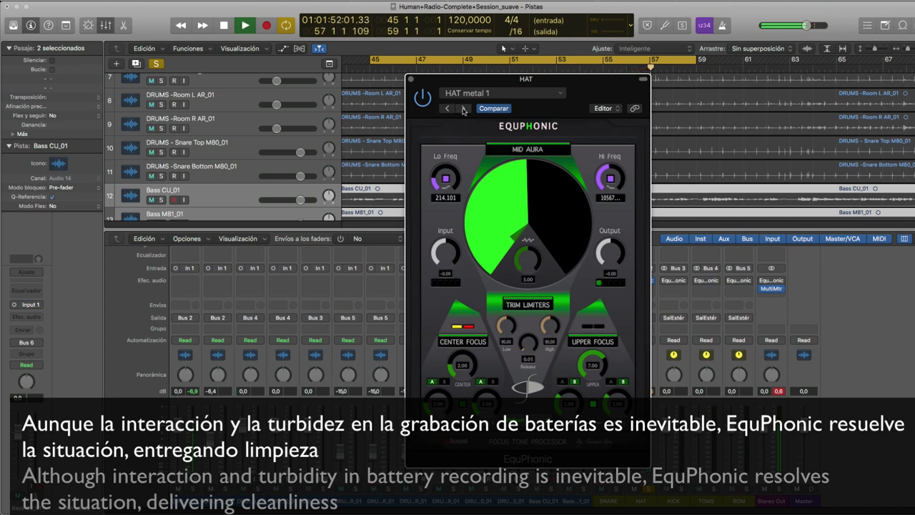
# Alternate between the three HAT metal presets on the HAT bus and settle on HAT metal 3
pyautogui.click(463, 110)
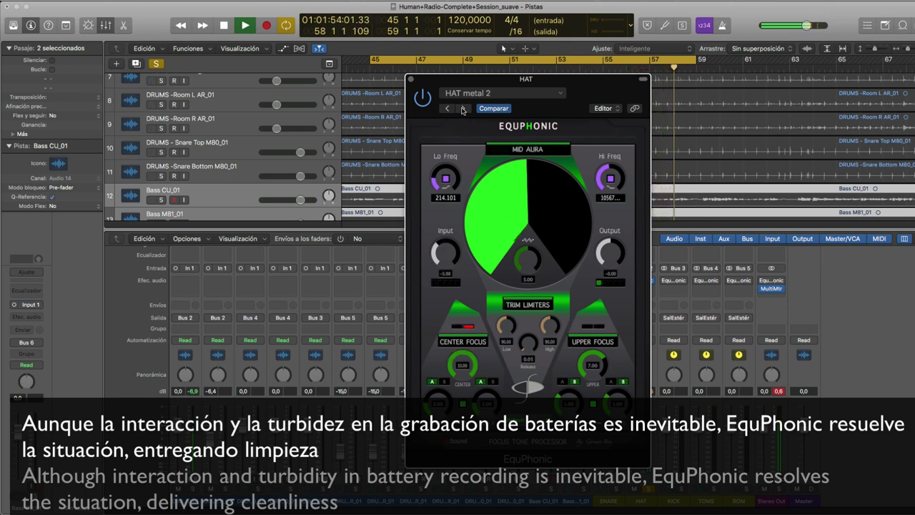
pyautogui.click(463, 109)
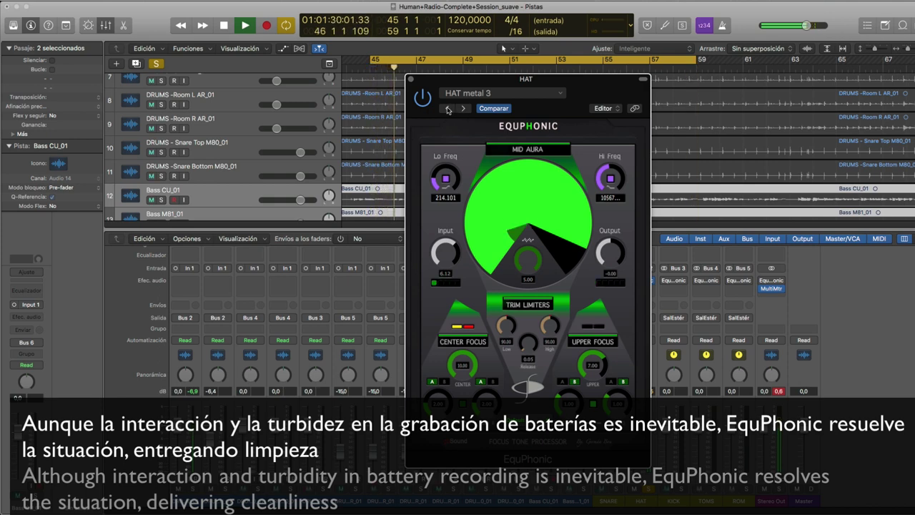
pyautogui.click(447, 110)
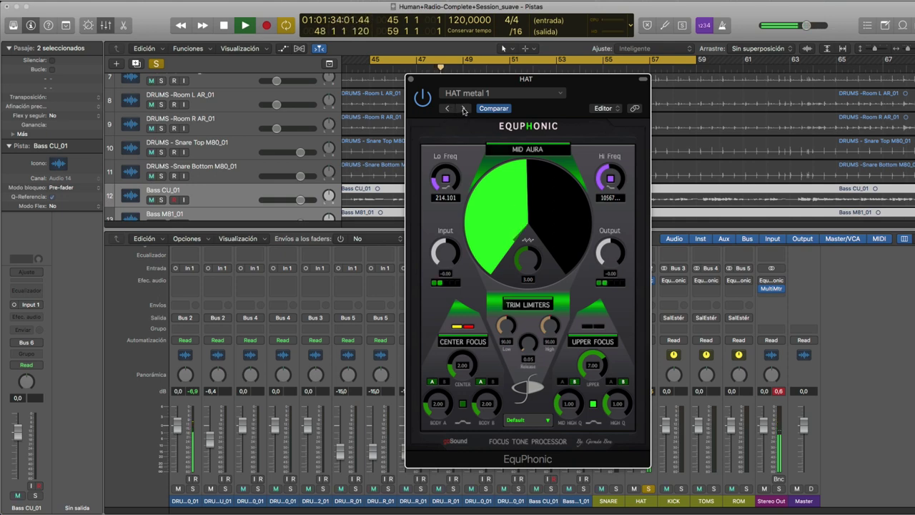
pyautogui.click(464, 109)
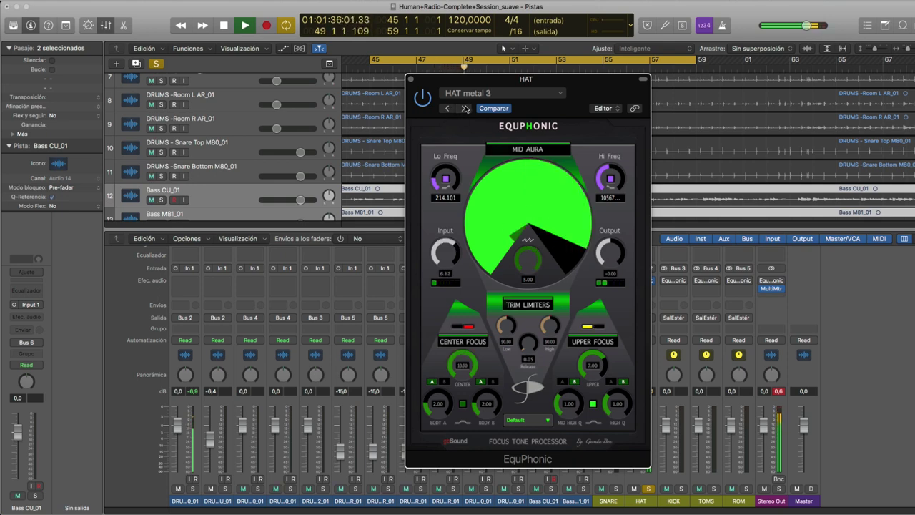
pyautogui.click(465, 108)
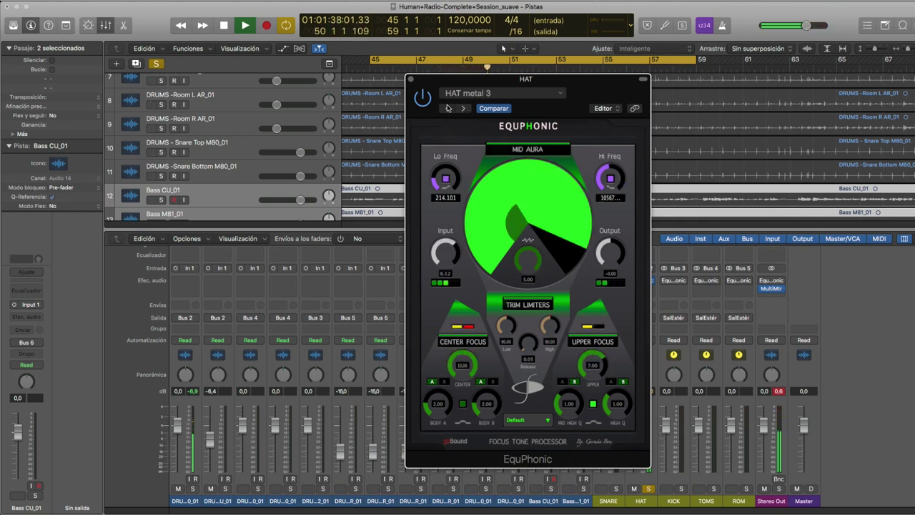
pyautogui.click(448, 108)
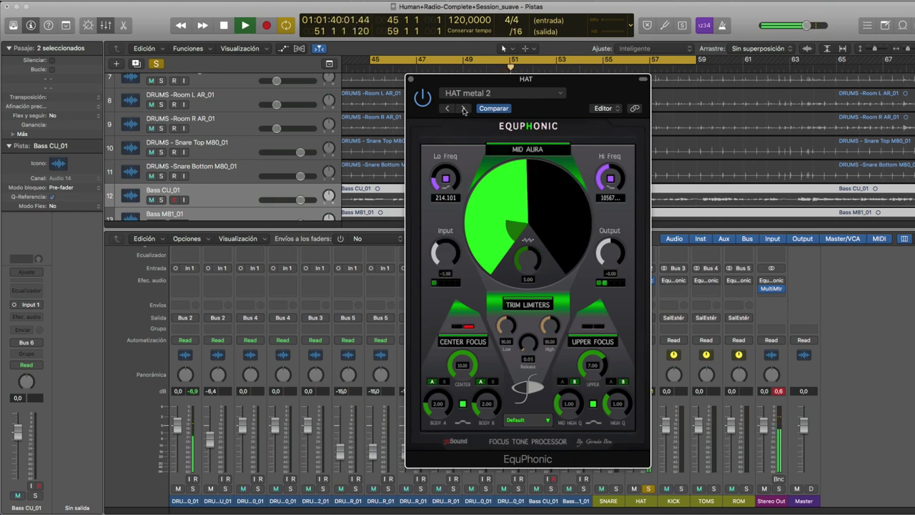
pyautogui.click(464, 107)
pyautogui.moveTo(459, 82); pyautogui.dragTo(455, 82)
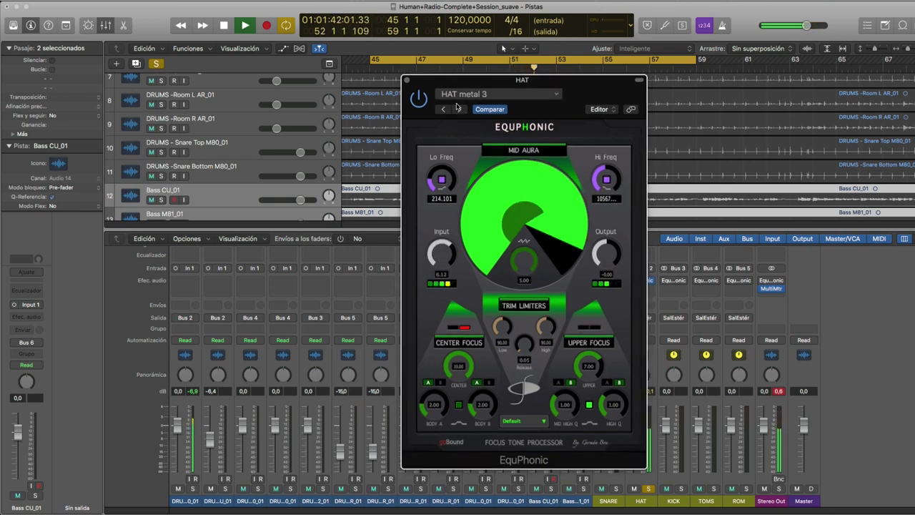
# Solo the KICK bus in place of the HAT bus, with the HAT plug-in window moved clear of the bus strips
pyautogui.click(647, 488)
pyautogui.moveTo(576, 79); pyautogui.dragTo(491, 76)
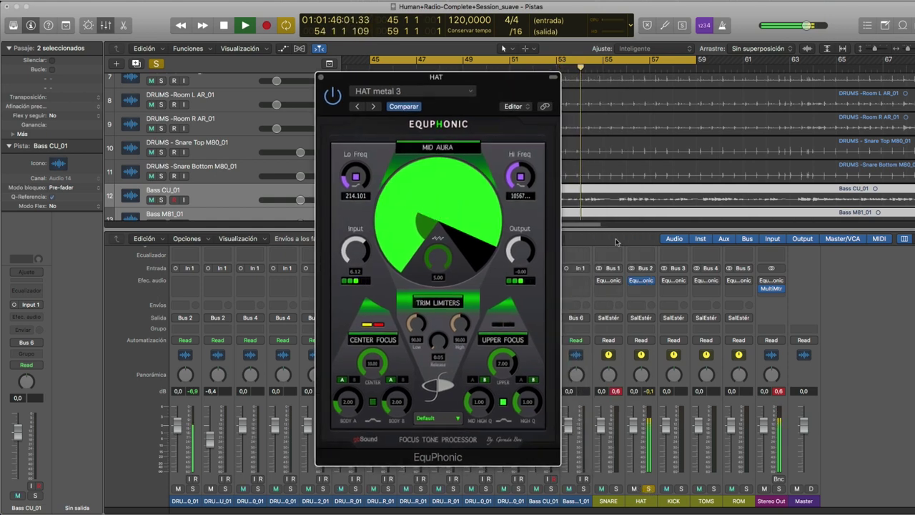
pyautogui.click(681, 489)
pyautogui.click(649, 489)
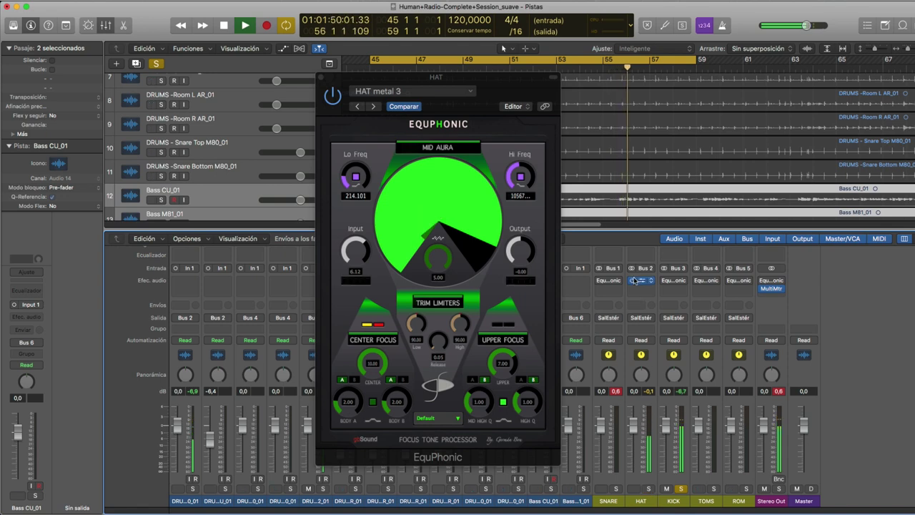
# Bypass and close the HAT bus EquPhonic, and open the KICK bus EquPhonic in the middle of the workspace
pyautogui.click(673, 280)
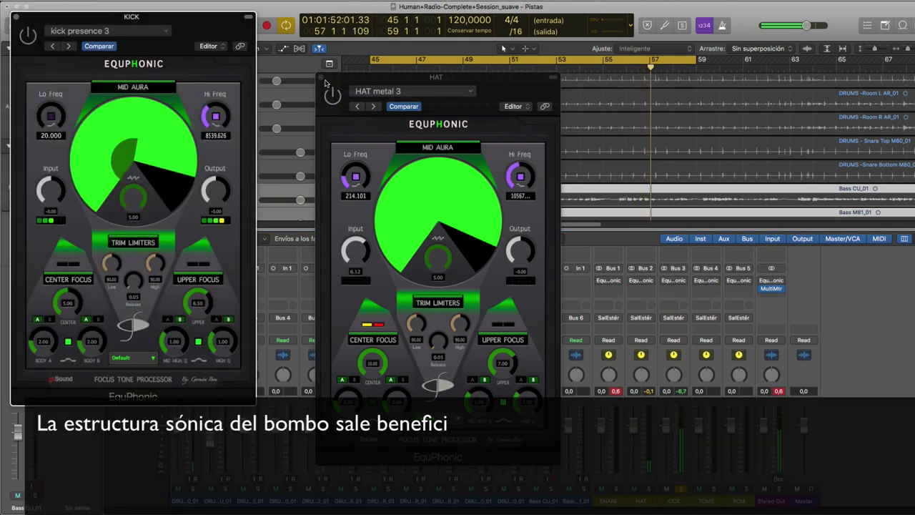
pyautogui.click(322, 77)
pyautogui.moveTo(227, 20); pyautogui.dragTo(597, 93)
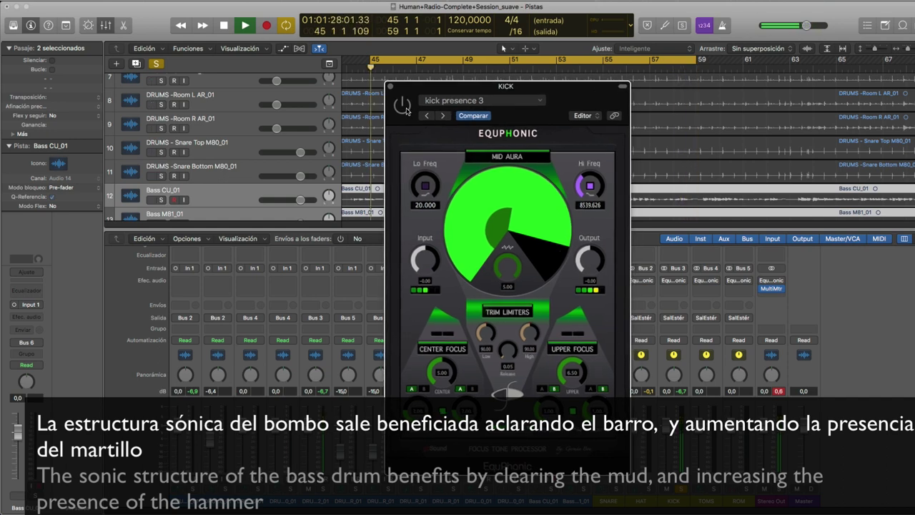
pyautogui.moveTo(572, 95)
pyautogui.mouseDown()
pyautogui.moveTo(584, 117)
pyautogui.moveTo(581, 101)
pyautogui.mouseUp()
# Activate EquPhonic on the KICK bus and choose the kick presence 3 preset from the DEMO drums folder
pyautogui.click(498, 107)
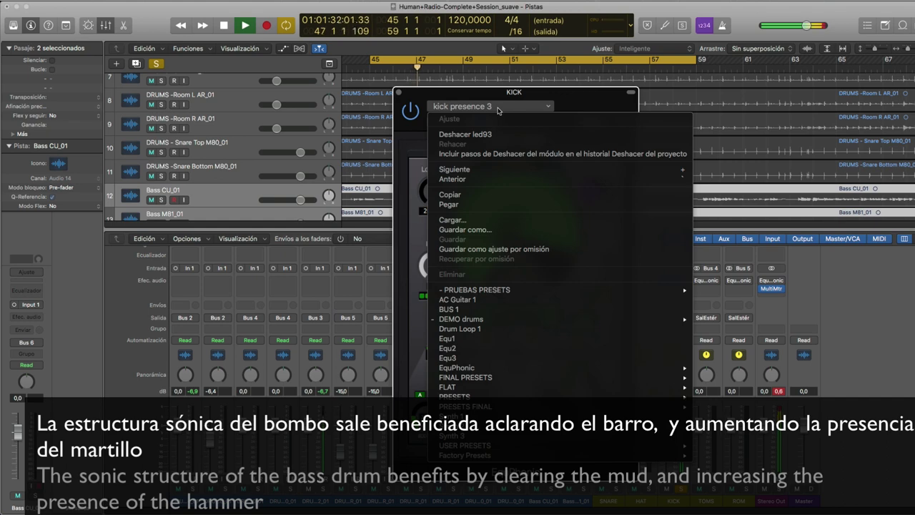
pyautogui.moveTo(494, 318)
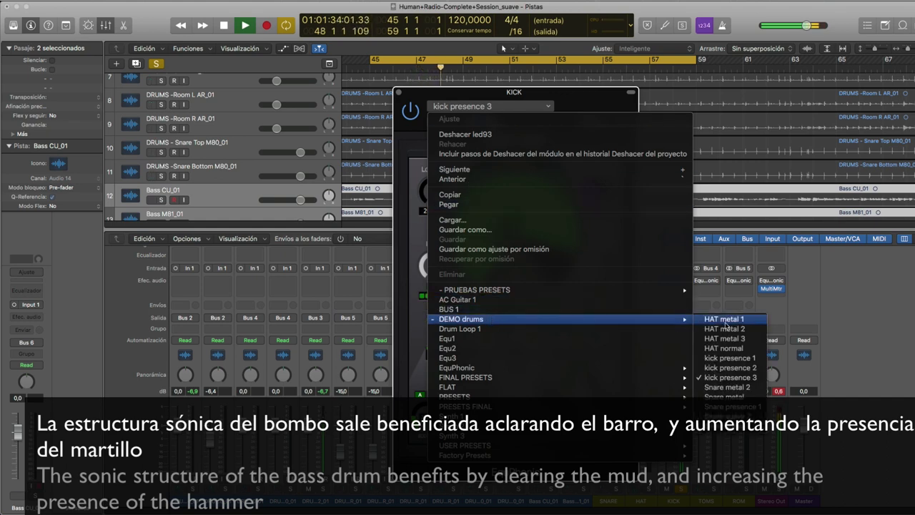
pyautogui.click(726, 380)
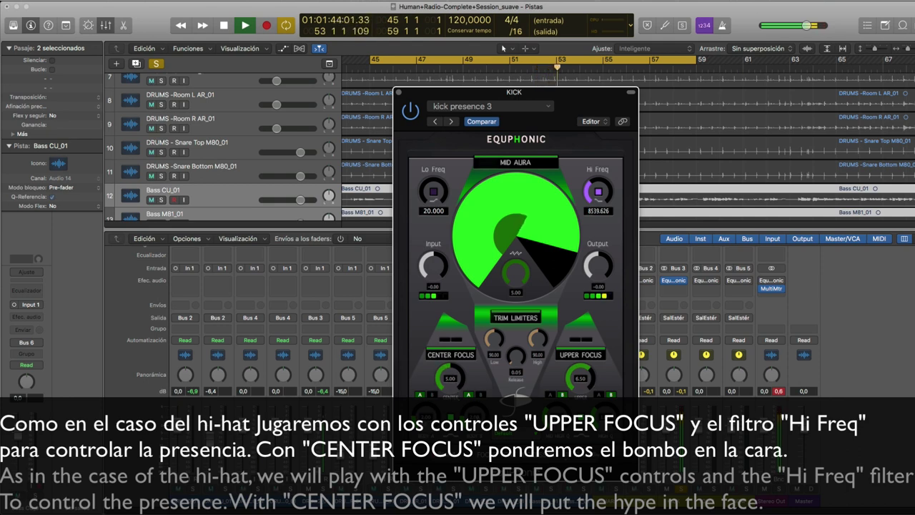
# Audition the kick presence 2, kick presence 3, kick presence 1 and HAT normal presets on the soloed kick
pyautogui.click(434, 121)
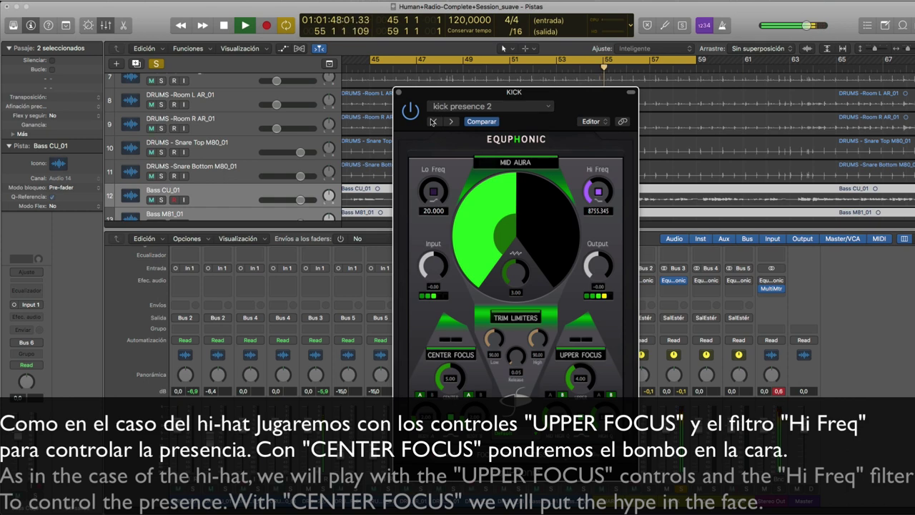
pyautogui.click(450, 122)
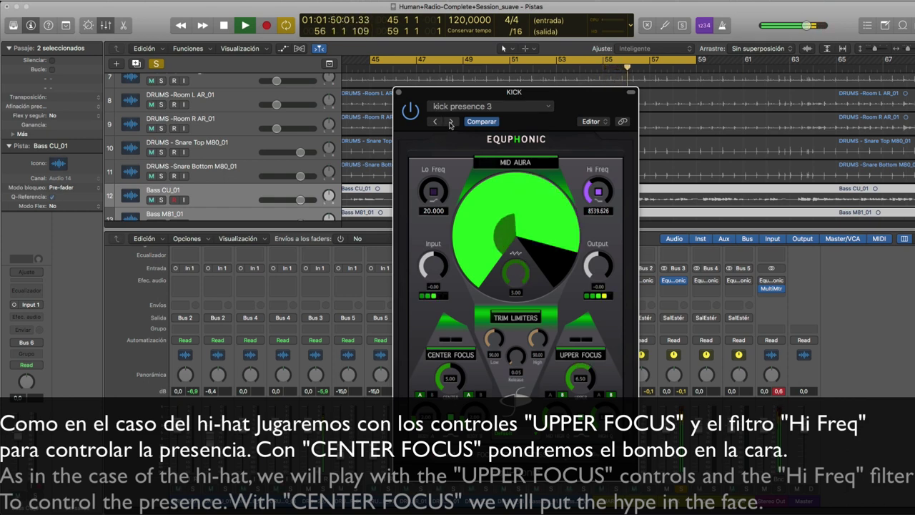
pyautogui.click(435, 122)
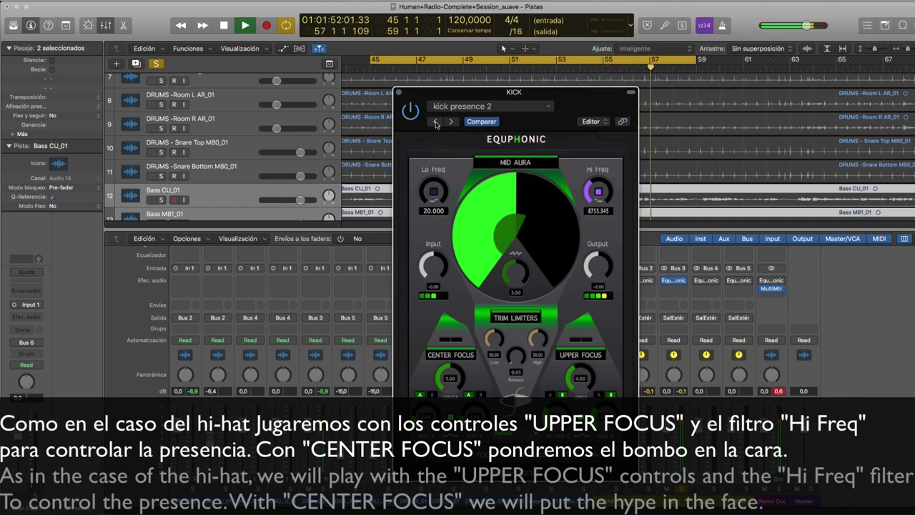
pyautogui.click(435, 122)
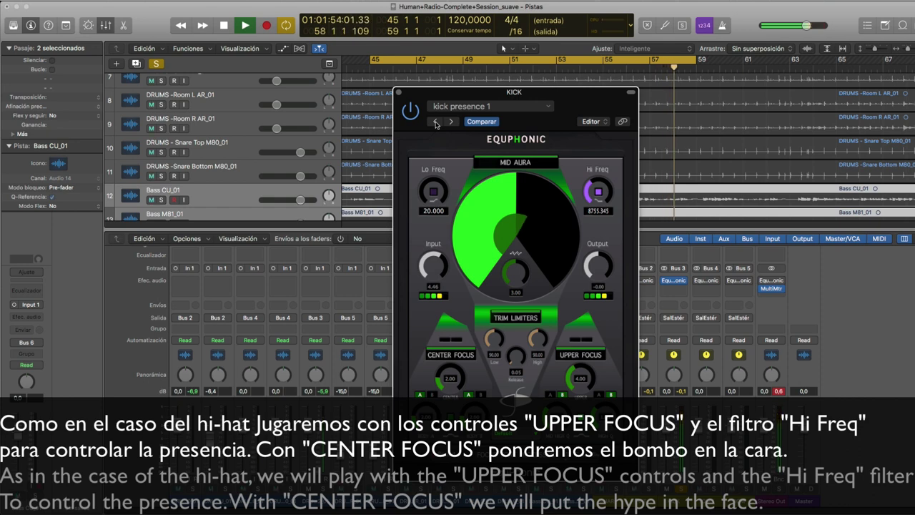
pyautogui.click(435, 122)
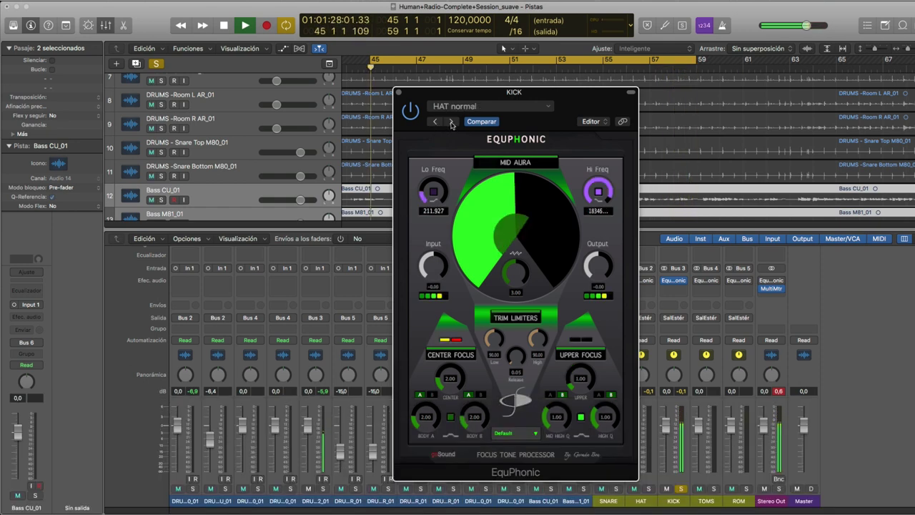
# Step through the kick presence presets again, leave the KICK bus on kick presence 2 and close its EquPhonic window
pyautogui.click(451, 122)
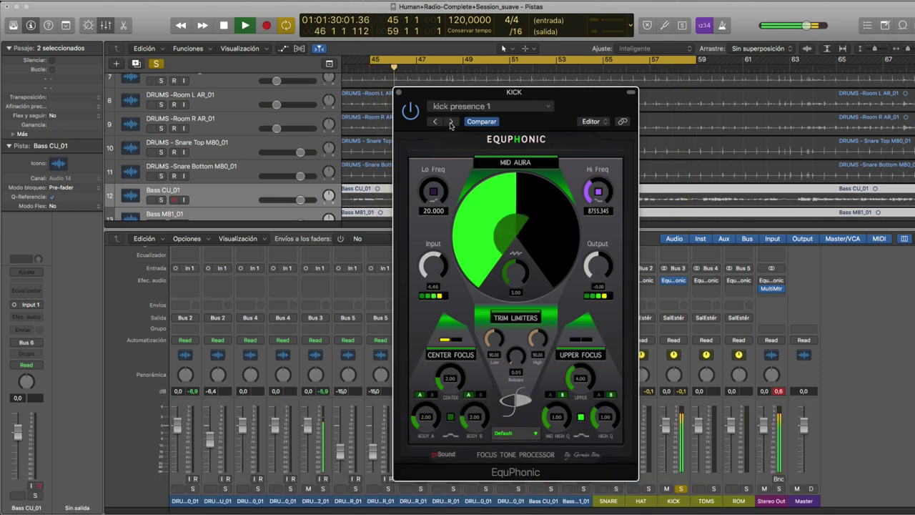
pyautogui.click(451, 122)
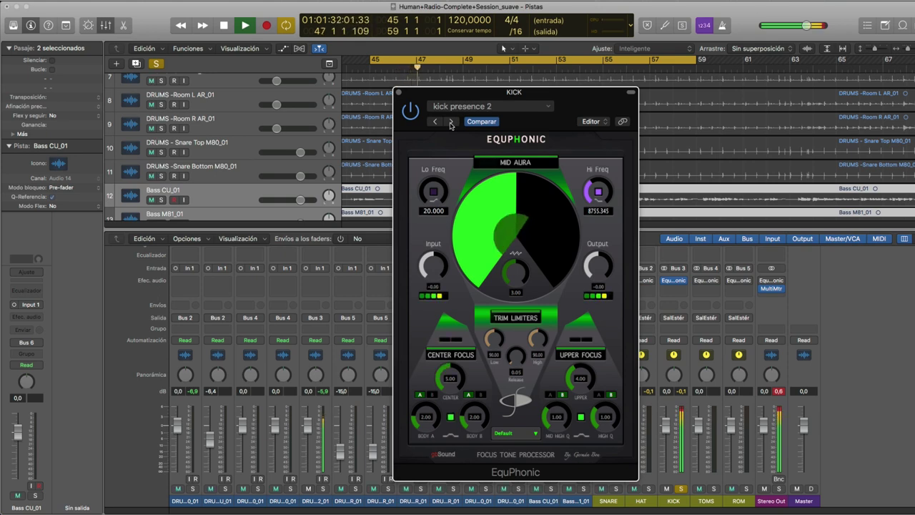
pyautogui.click(452, 122)
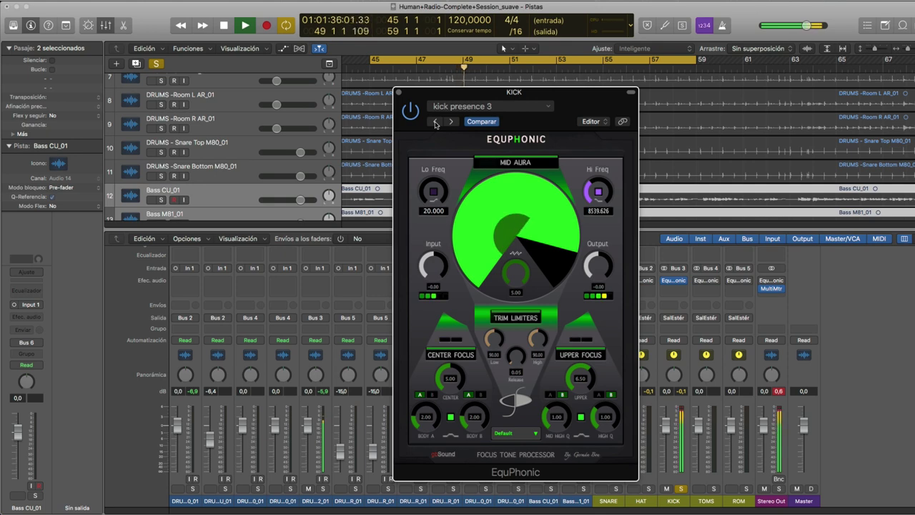
pyautogui.click(435, 122)
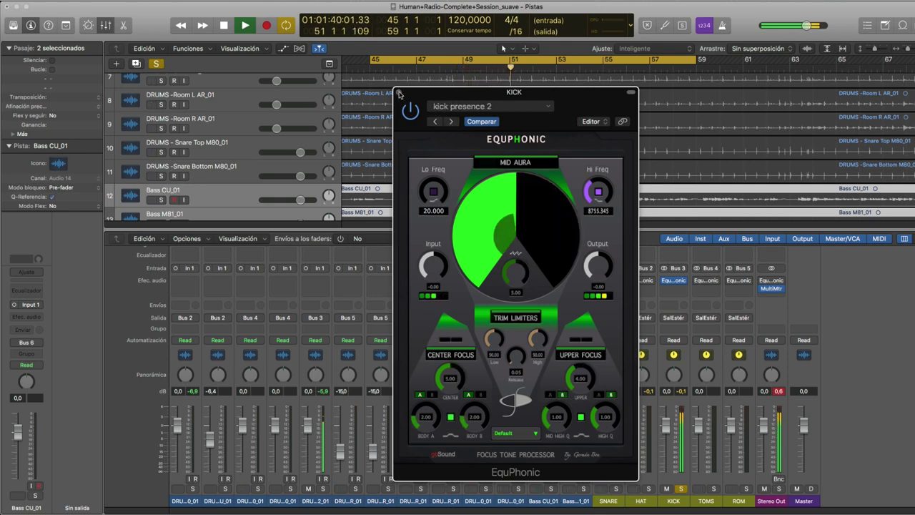
pyautogui.click(399, 93)
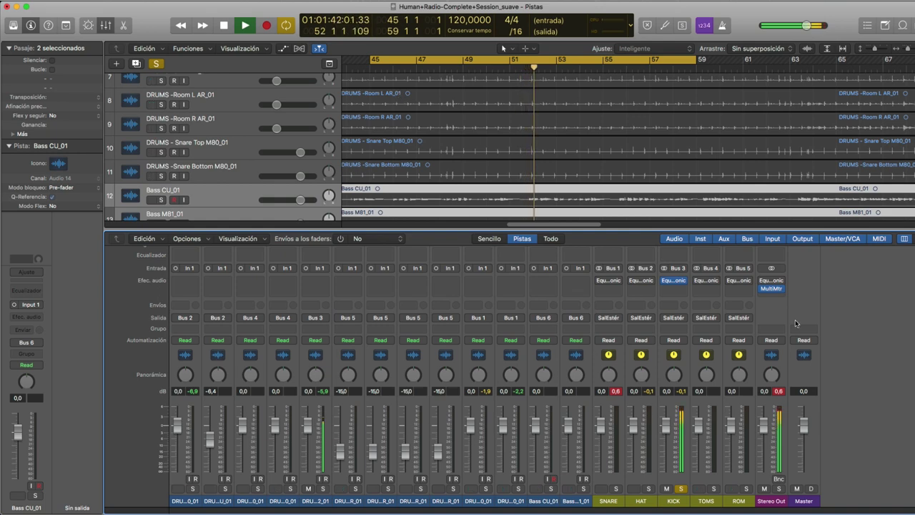
# Activate EquPhonic on all five drum buses, unsolo the KICK bus and compare the full drums with the processing active and bypassed
pyautogui.click(632, 281)
pyautogui.click(600, 281)
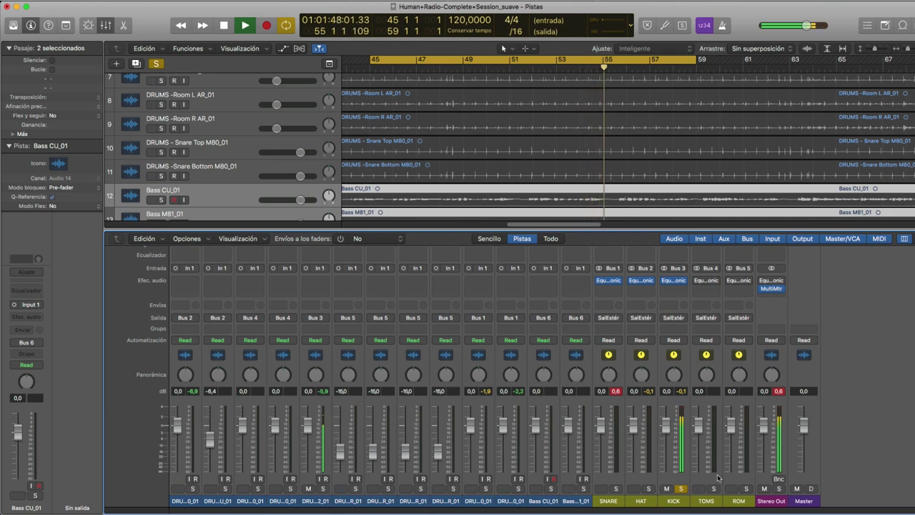
pyautogui.click(680, 489)
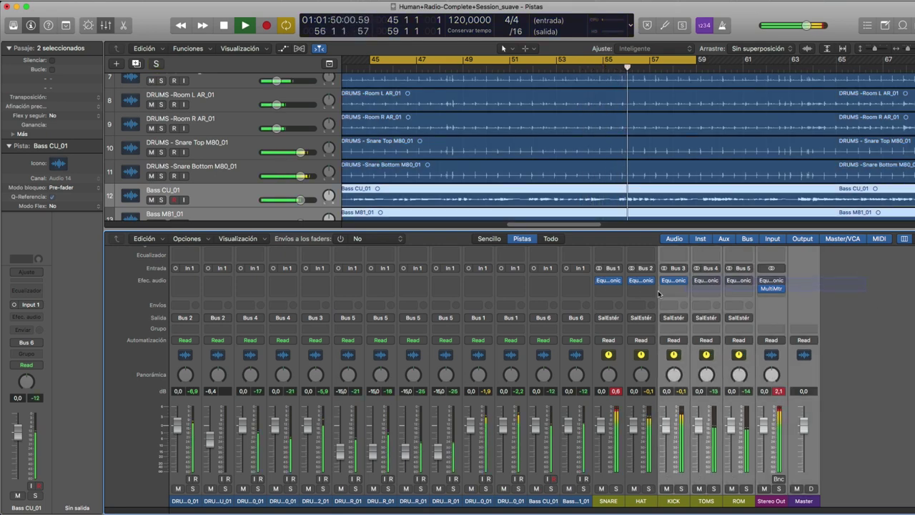
pyautogui.moveTo(599, 281)
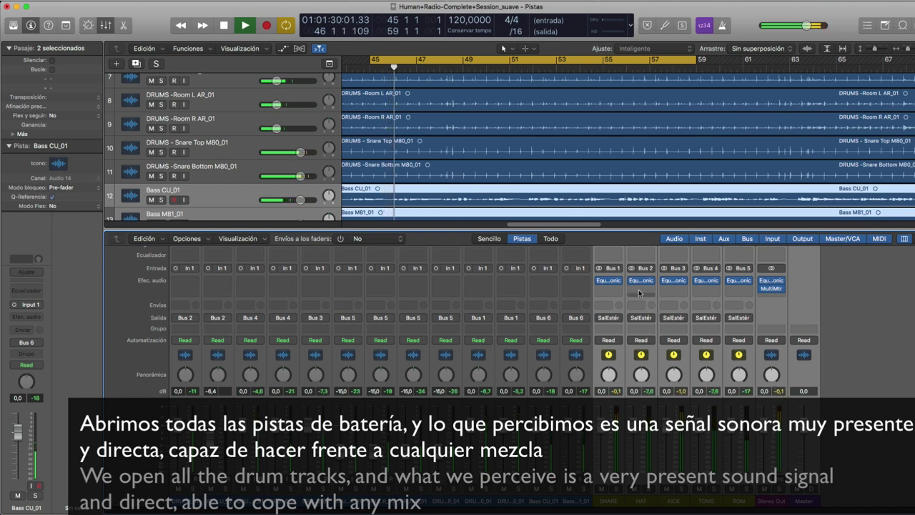
pyautogui.click(599, 281)
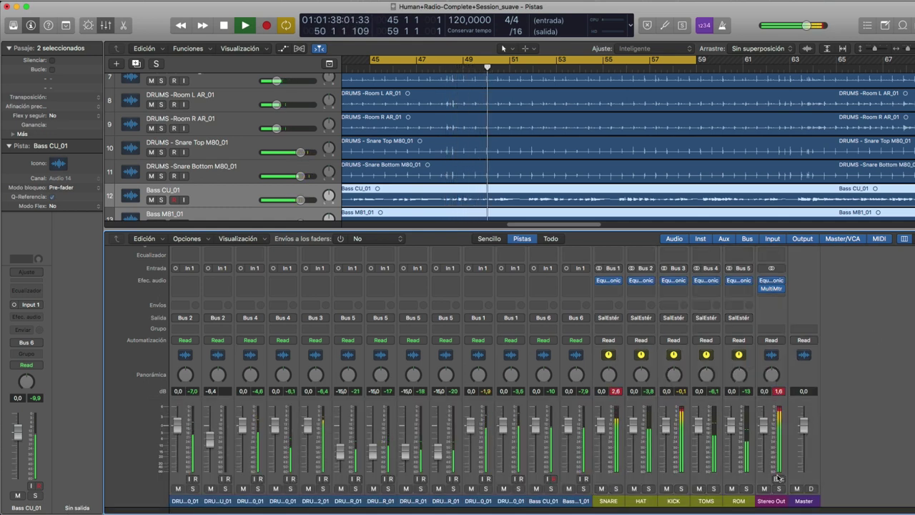
# Open EquPhonic on the ROM bus, audition the soloed room sound with its window moved aside, and close the window
pyautogui.click(740, 282)
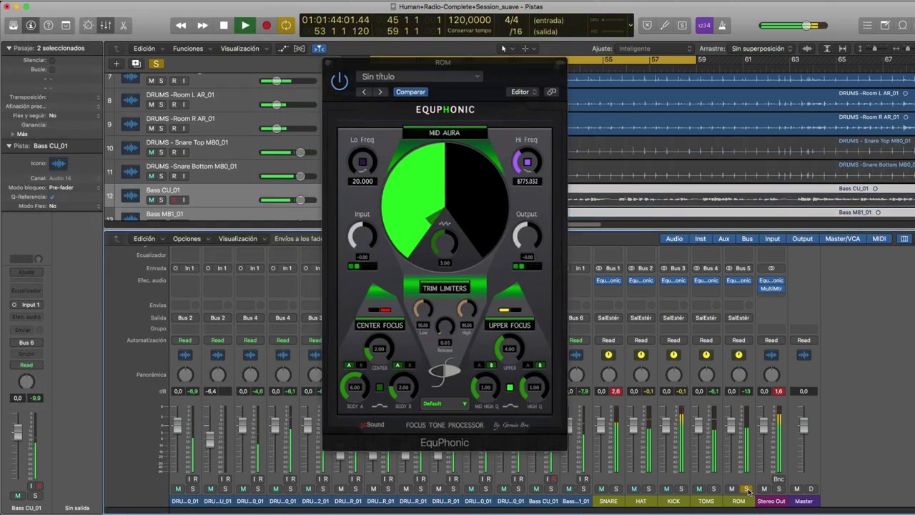
pyautogui.moveTo(512, 69); pyautogui.dragTo(551, 85)
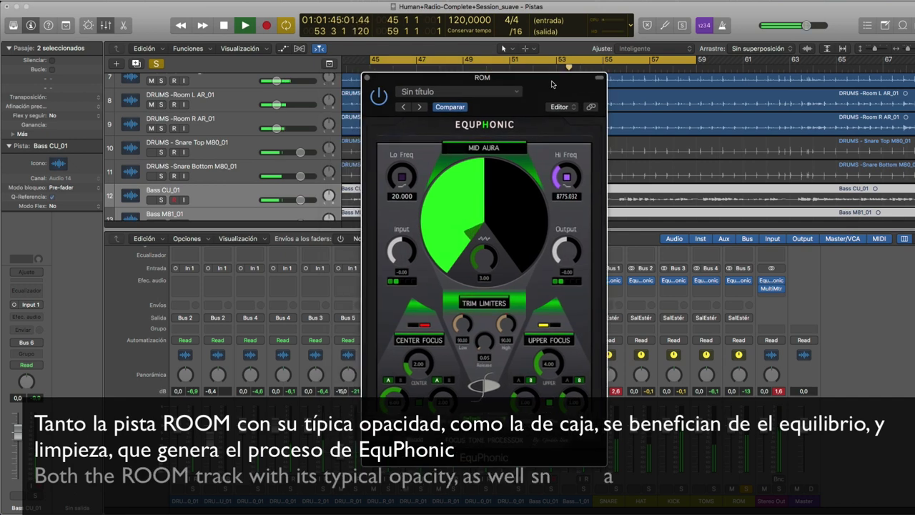
pyautogui.click(367, 78)
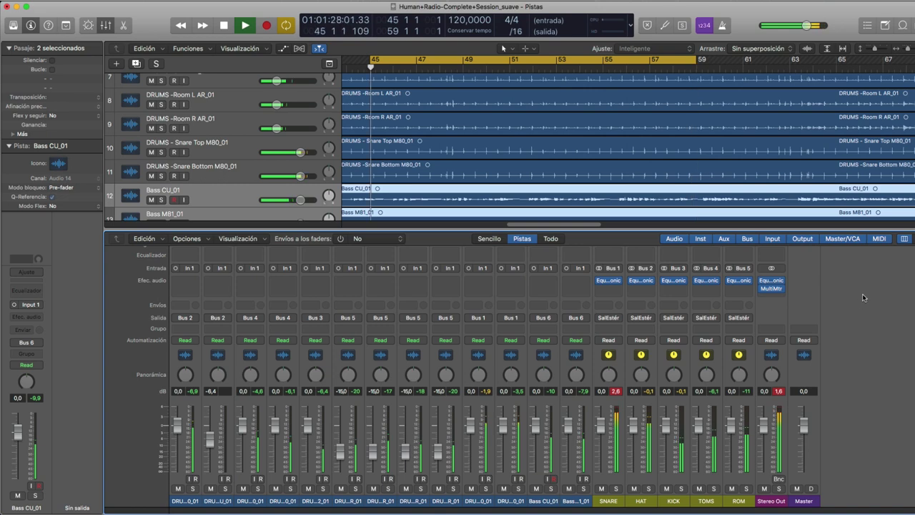
# Compare the full drums with EquPhonic bypassed and active, temporarily muting the HAT, KICK and TOMS buses
pyautogui.moveTo(600, 282)
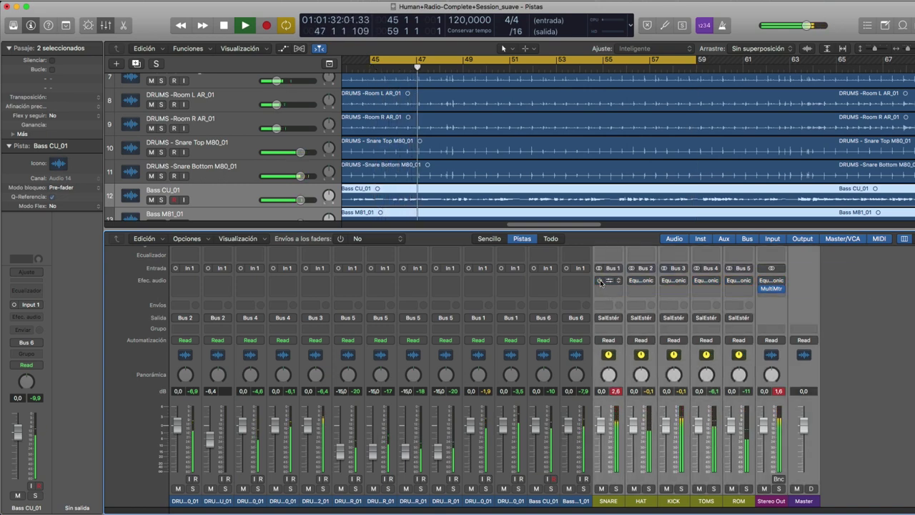
pyautogui.click(665, 489)
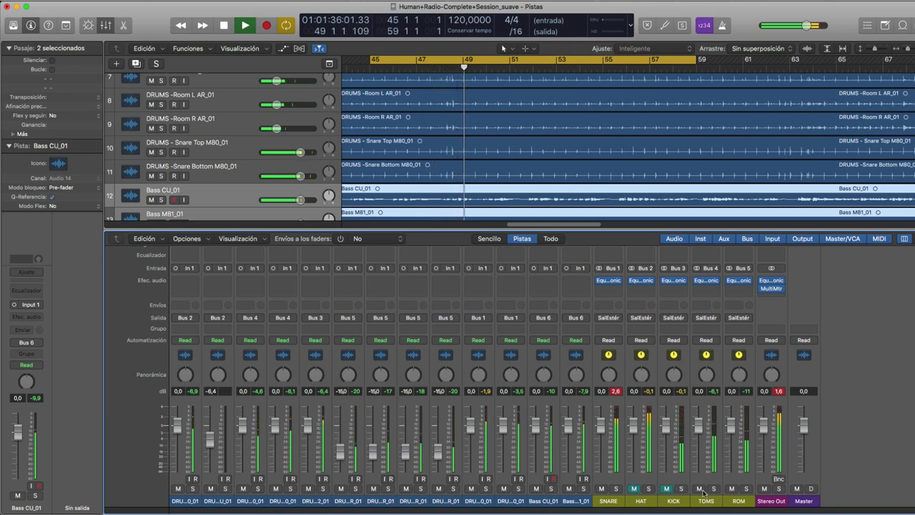
pyautogui.click(698, 489)
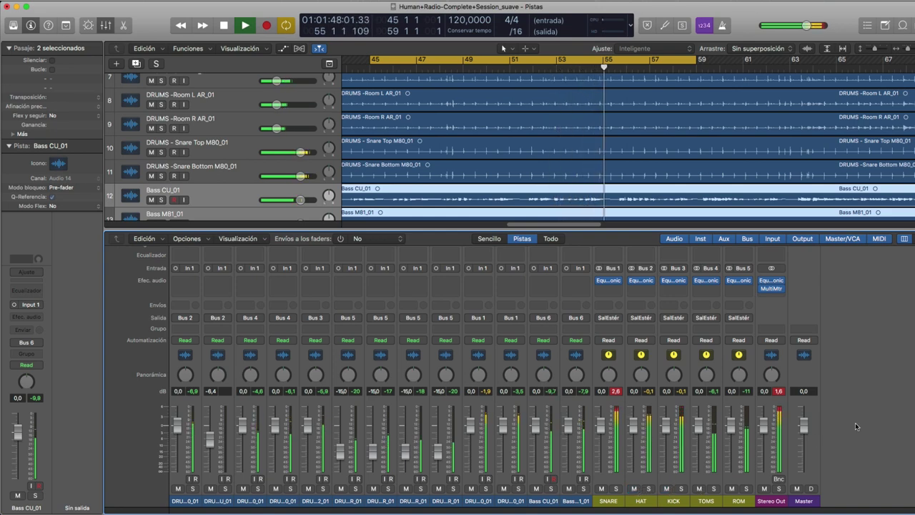
pyautogui.moveTo(601, 281)
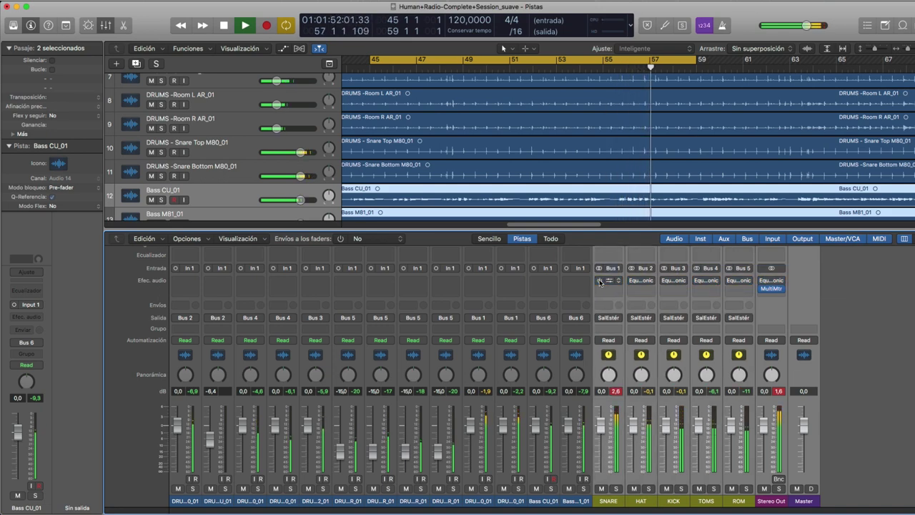
# Open the EquPhonic windows of the SNARE and HAT buses and place them side by side
pyautogui.click(612, 281)
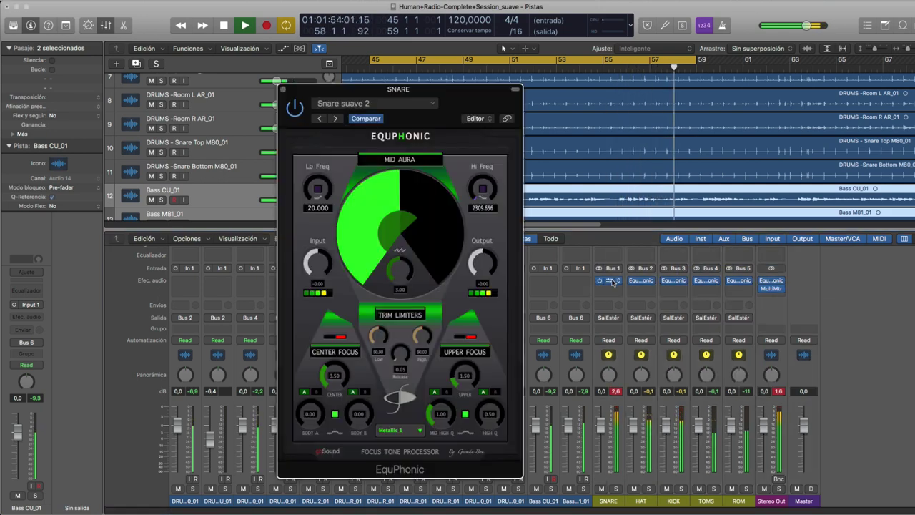
pyautogui.moveTo(471, 94); pyautogui.dragTo(211, 39)
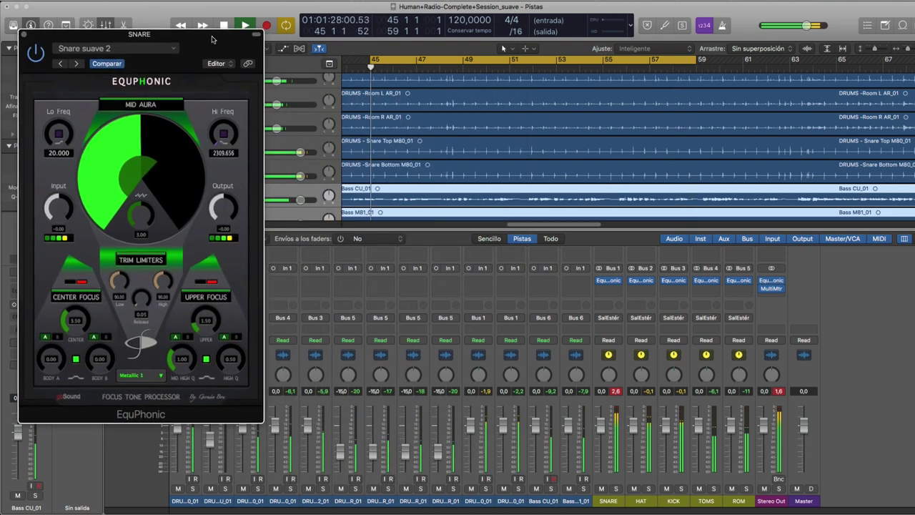
pyautogui.click(641, 280)
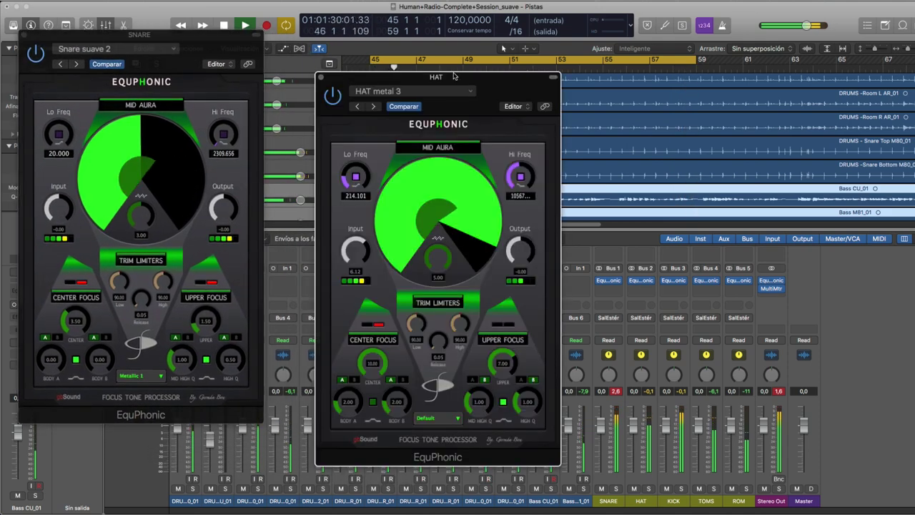
pyautogui.moveTo(454, 75); pyautogui.dragTo(382, 35)
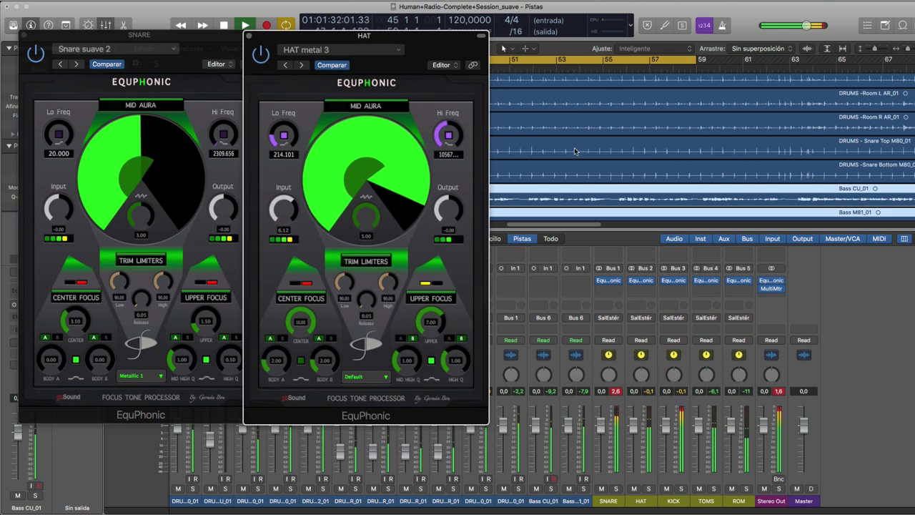
# Open the EquPhonic windows of the KICK and TOMS buses and line them up beside the HAT window
pyautogui.click(673, 281)
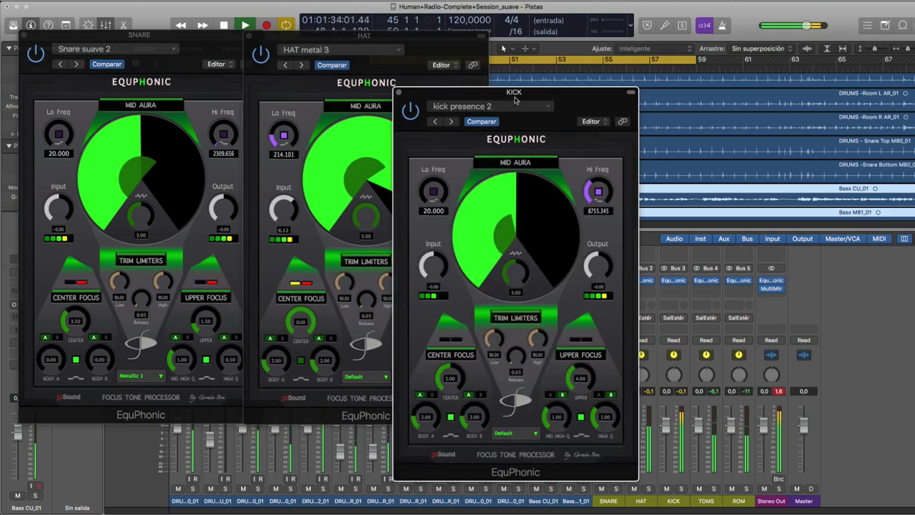
pyautogui.moveTo(515, 99); pyautogui.dragTo(565, 41)
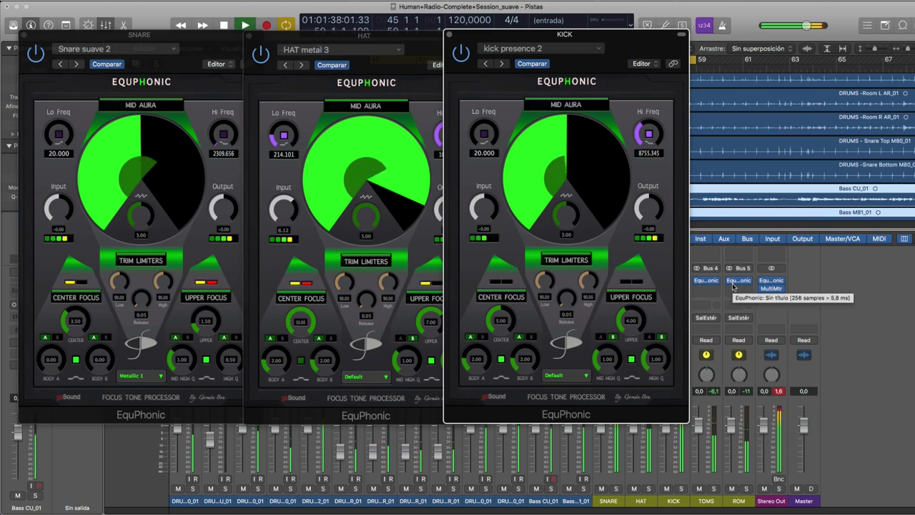
pyautogui.click(706, 281)
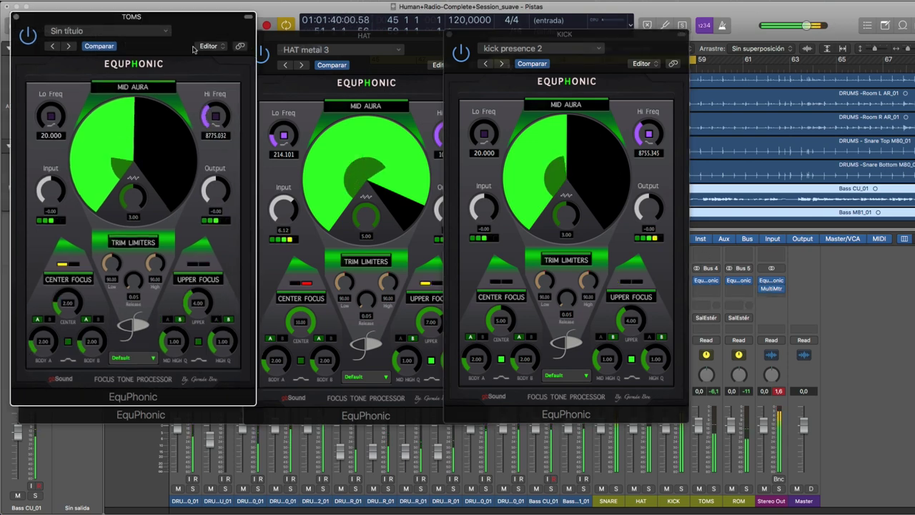
pyautogui.moveTo(193, 48); pyautogui.dragTo(800, 63)
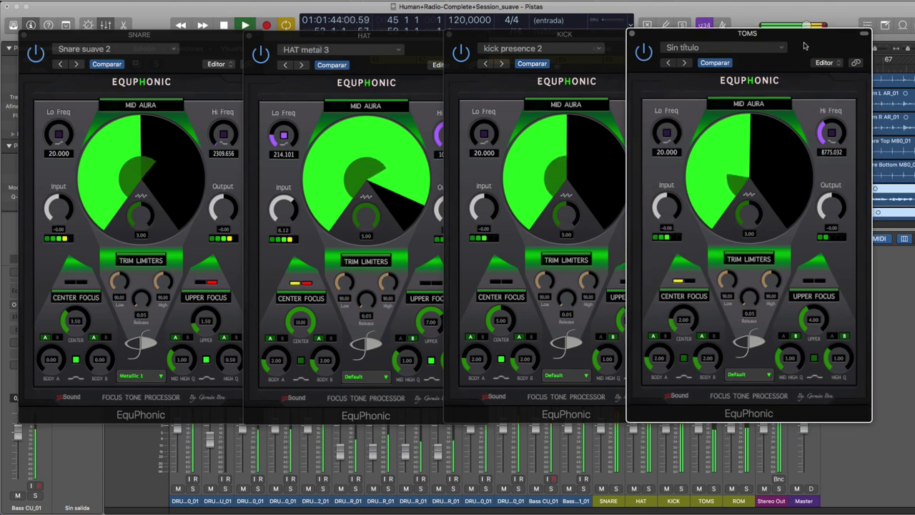
pyautogui.moveTo(804, 46); pyautogui.dragTo(804, 43)
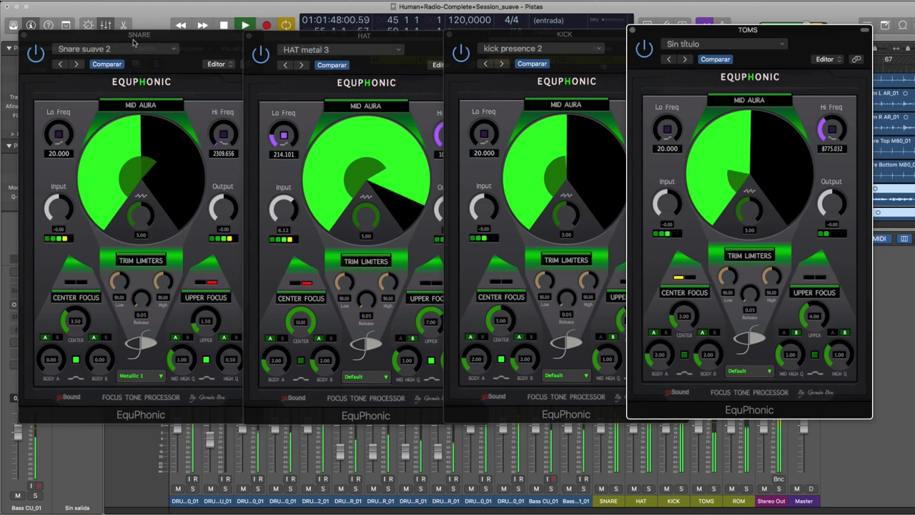
# Bypass EquPhonic on the SNARE, HAT, KICK and TOMS buses one by one and hide all plug-in windows
pyautogui.click(236, 55)
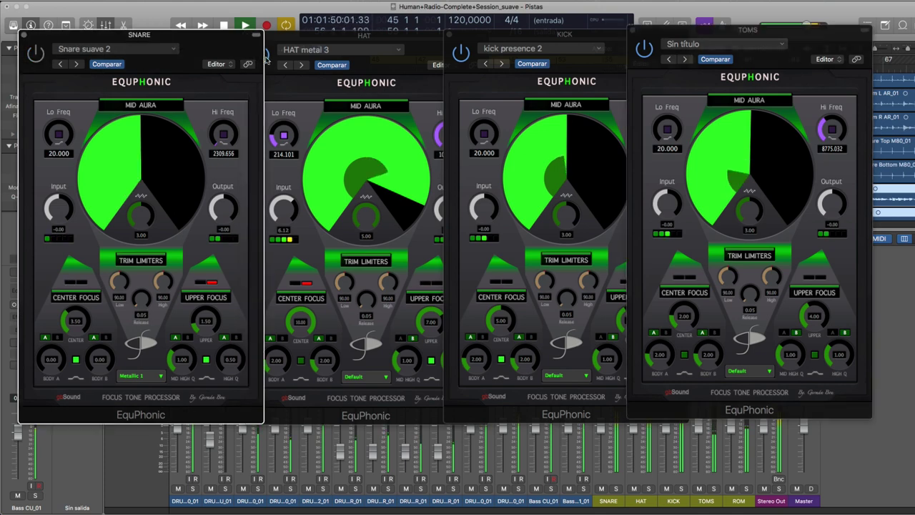
pyautogui.click(266, 59)
pyautogui.click(500, 33)
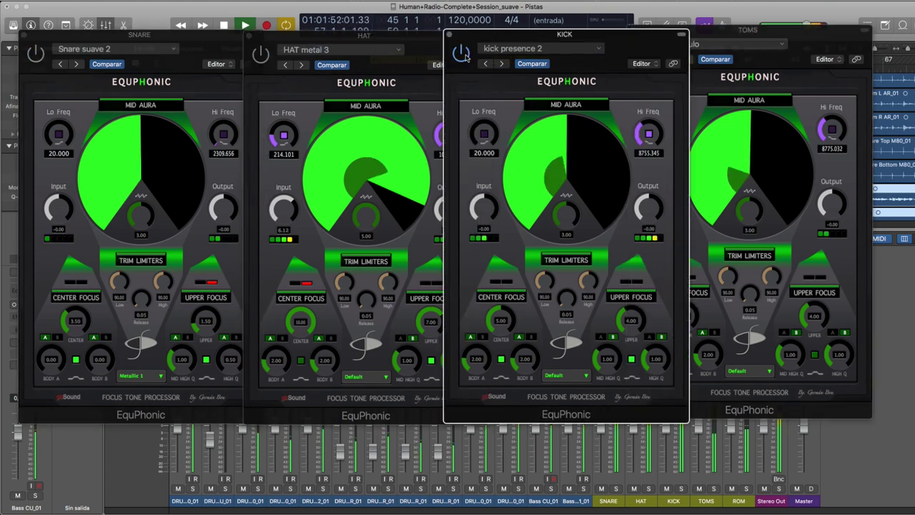
pyautogui.click(697, 34)
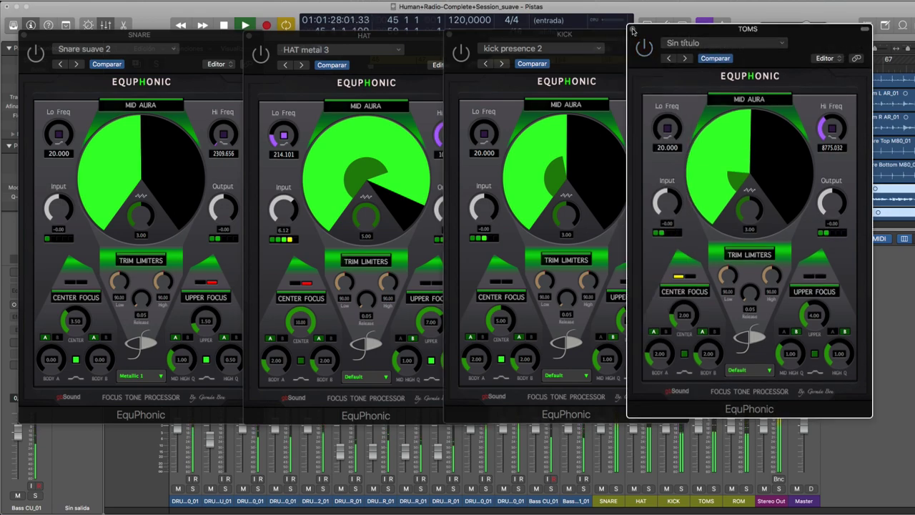
pyautogui.press('v')
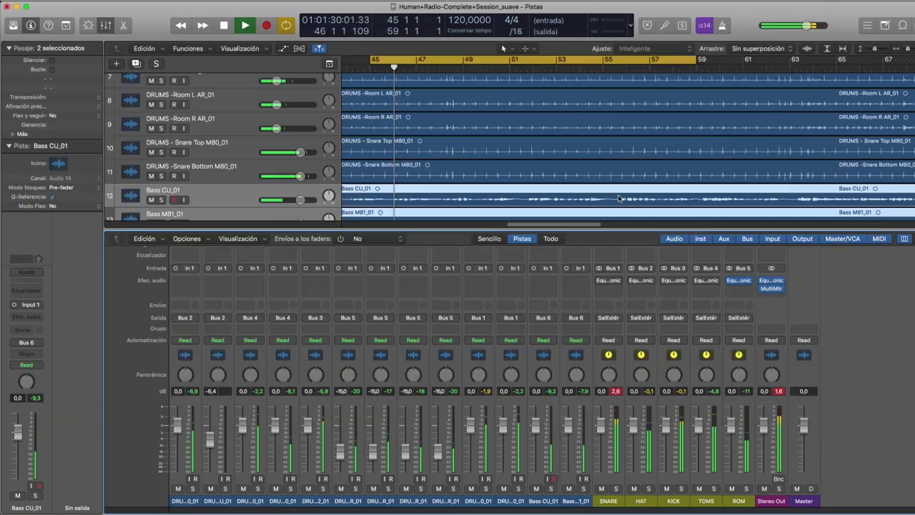
# Select the drum buses, compare them with EquPhonic active and bypassed, and open EquPhonic on the SNARE bus
pyautogui.moveTo(851, 298); pyautogui.dragTo(601, 281)
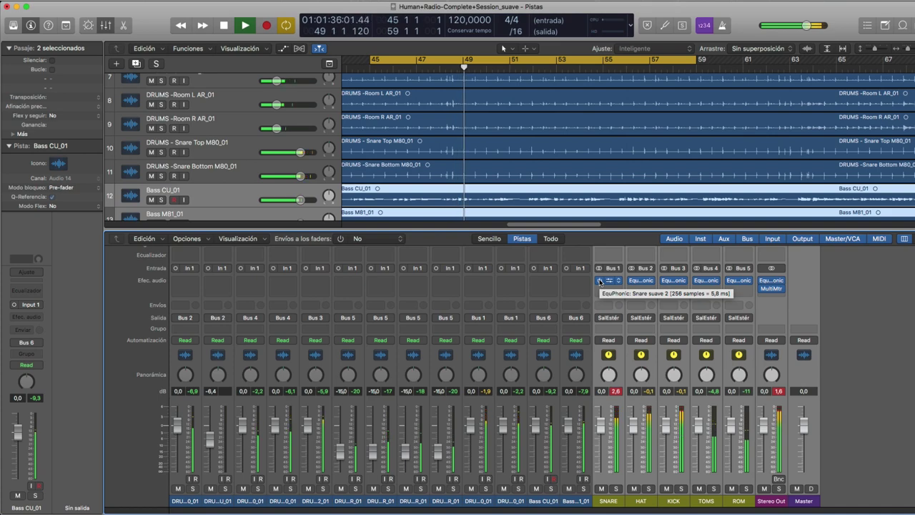
pyautogui.click(599, 280)
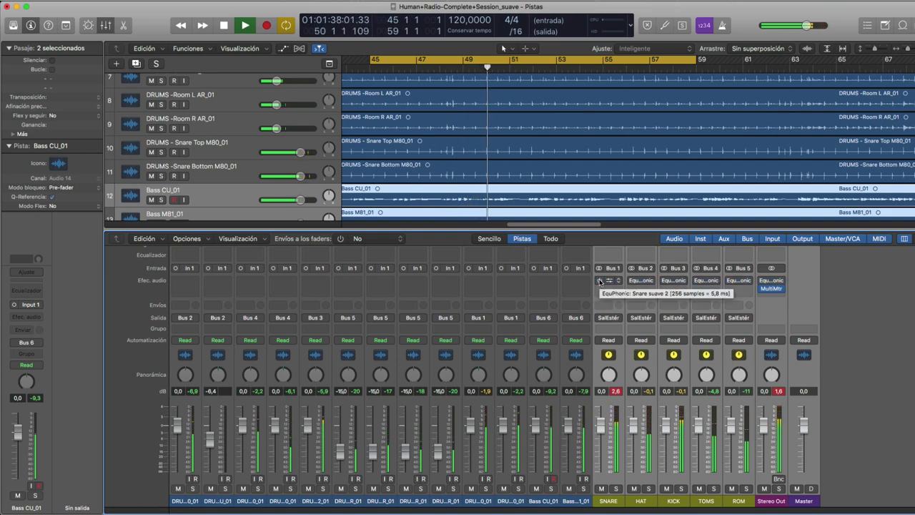
pyautogui.click(609, 283)
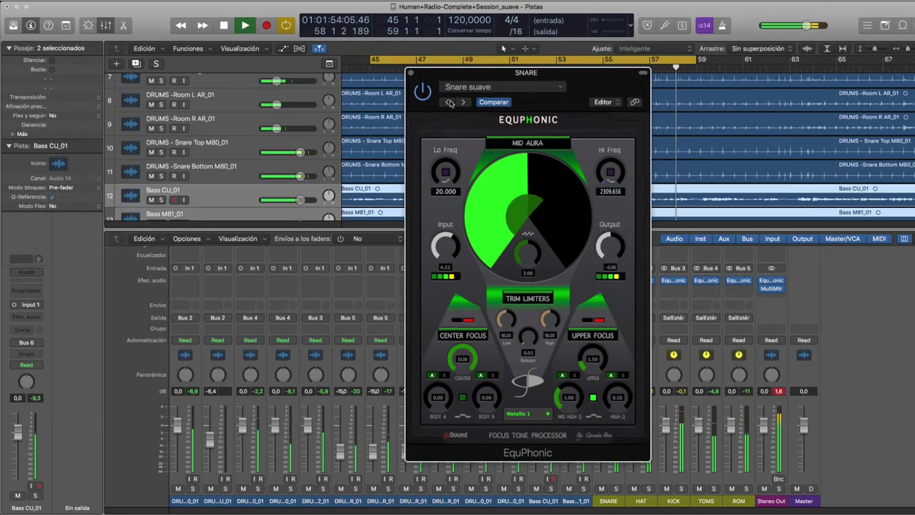
# Audition the Snare suave 2, Snare presence 1, Snare metal and Snare metal 2 presets in the mix, moving the SNARE window off the buses
pyautogui.click(449, 102)
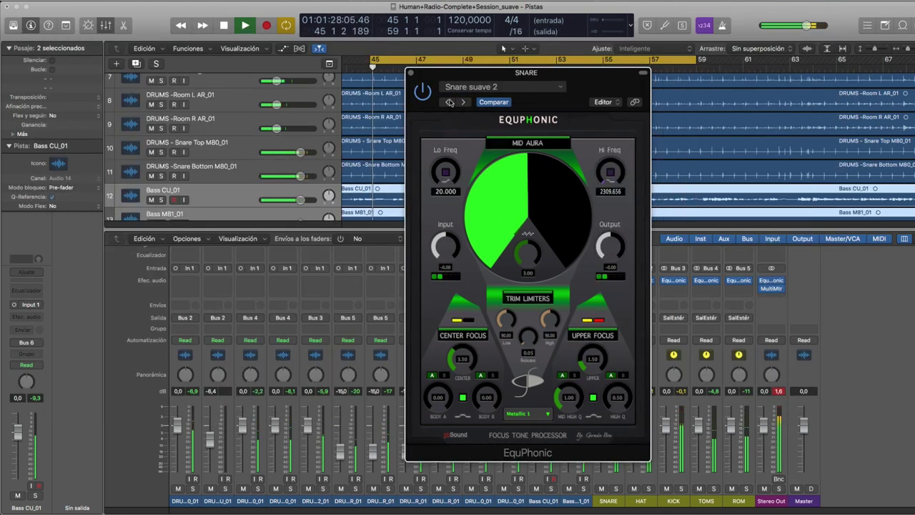
pyautogui.click(449, 103)
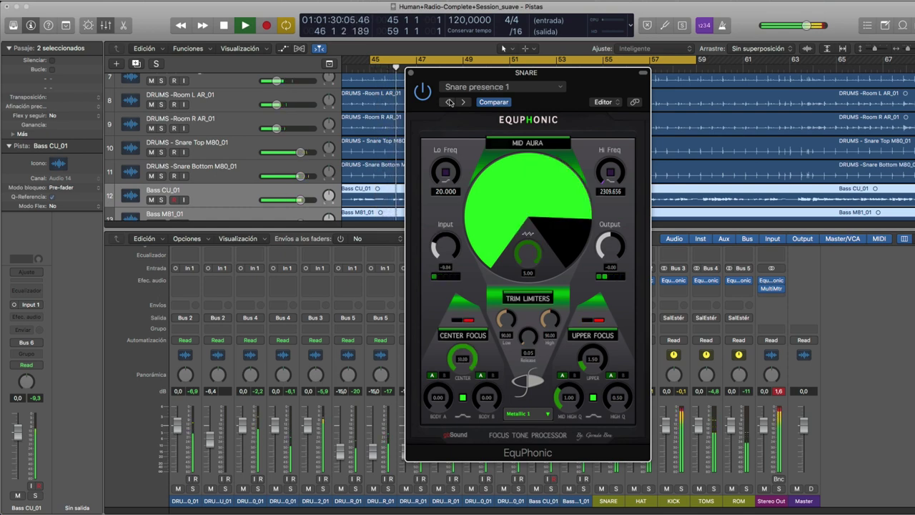
pyautogui.click(449, 103)
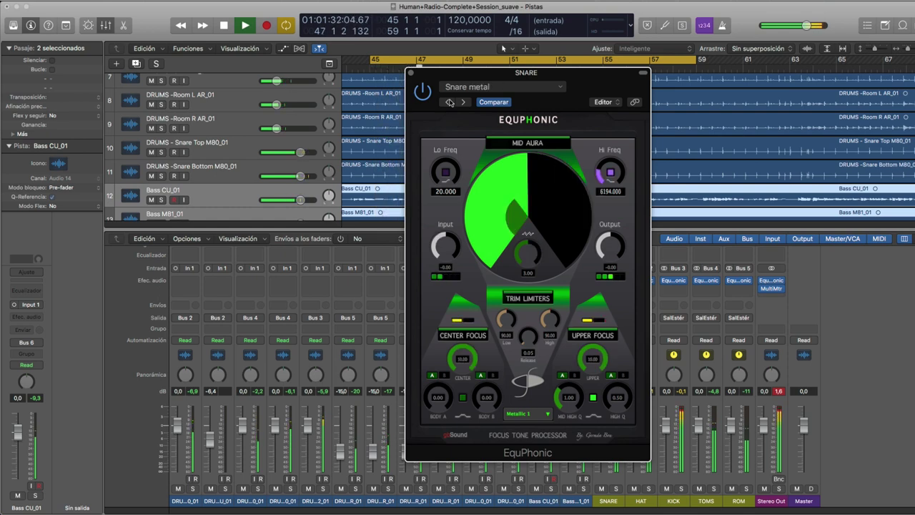
pyautogui.click(449, 102)
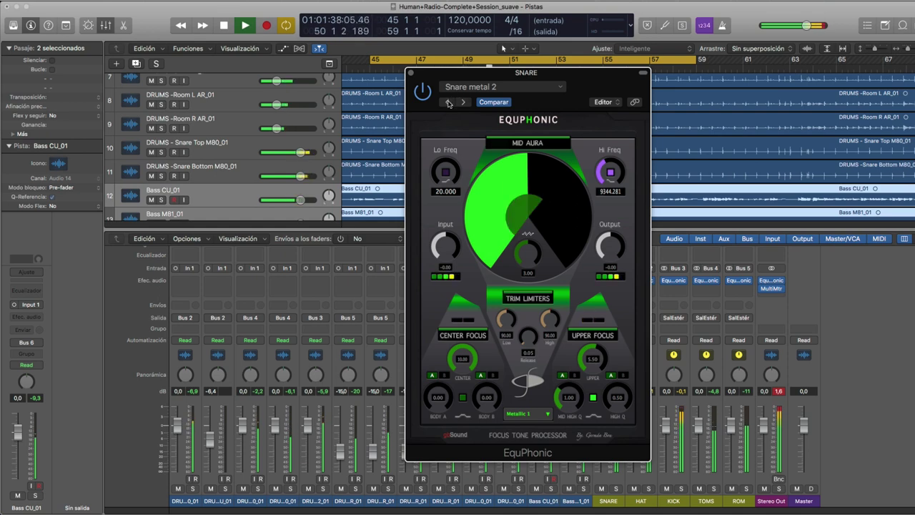
pyautogui.click(463, 102)
pyautogui.click(446, 102)
pyautogui.moveTo(476, 73); pyautogui.dragTo(384, 70)
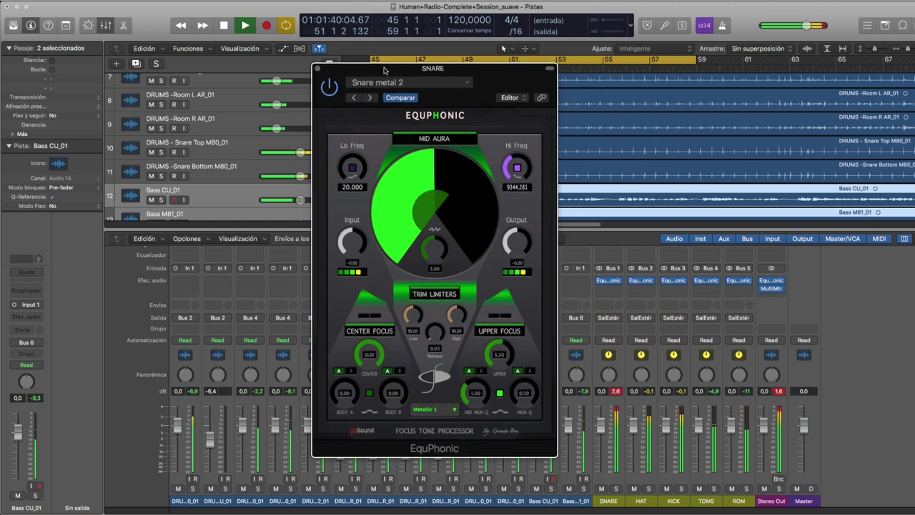
# Switch the SNARE bus to the Snare presence 1 preset, move its window aside and compare the drum buses bypassed and active
pyautogui.click(370, 98)
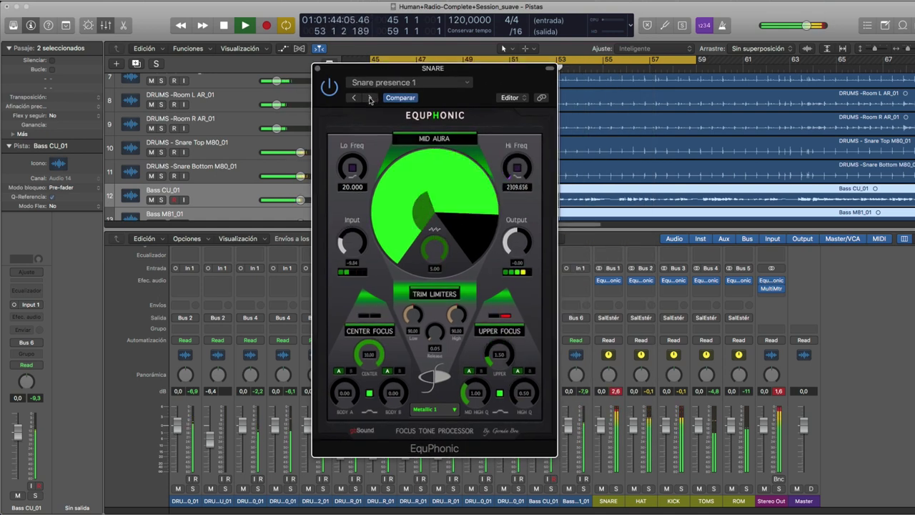
pyautogui.click(370, 98)
pyautogui.moveTo(422, 69); pyautogui.dragTo(353, 75)
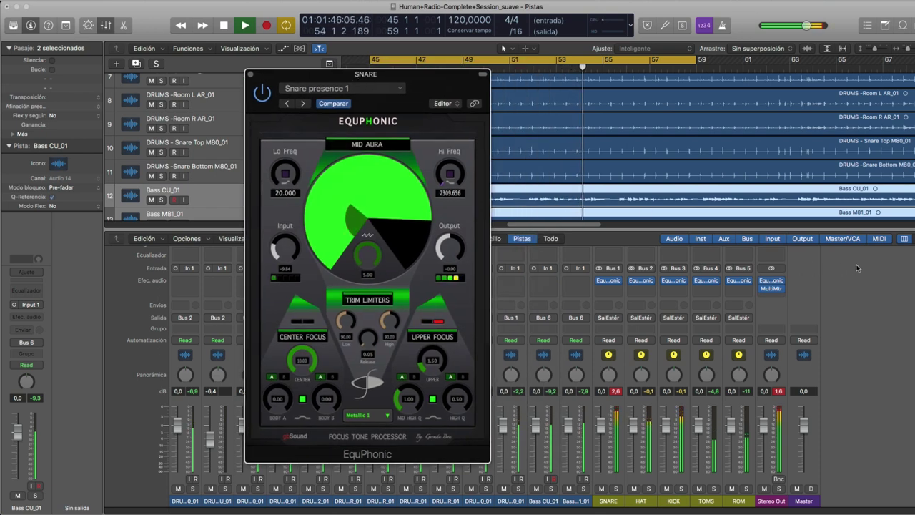
pyautogui.click(601, 281)
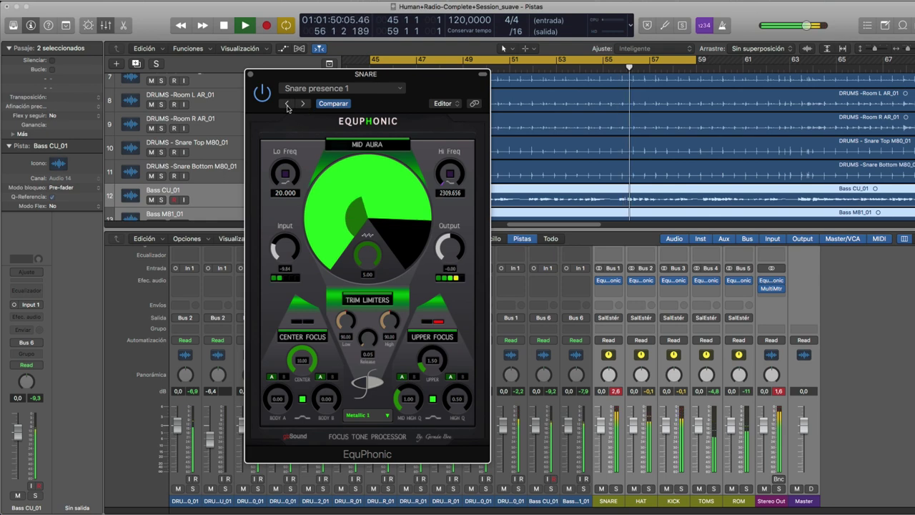
# Load the Snare metal 2 preset on the SNARE bus and compare the drum buses with EquPhonic bypassed and active
pyautogui.click(287, 103)
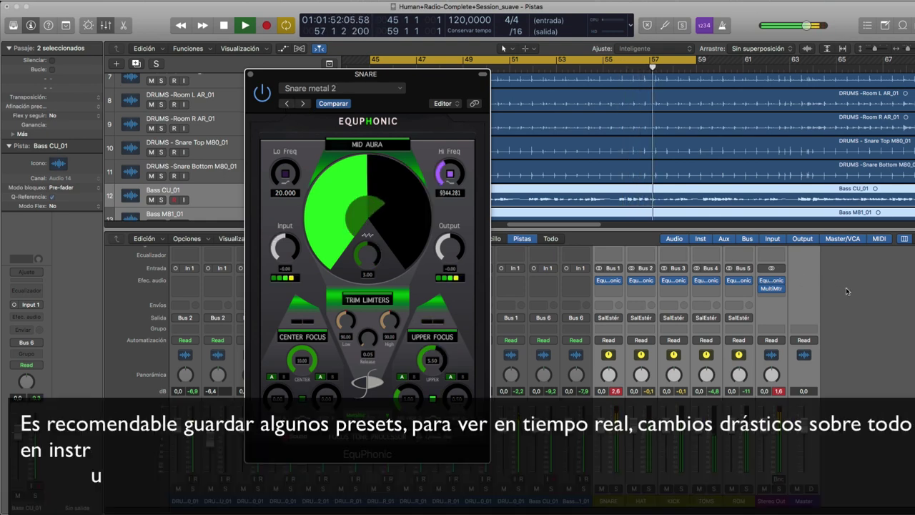
pyautogui.click(601, 281)
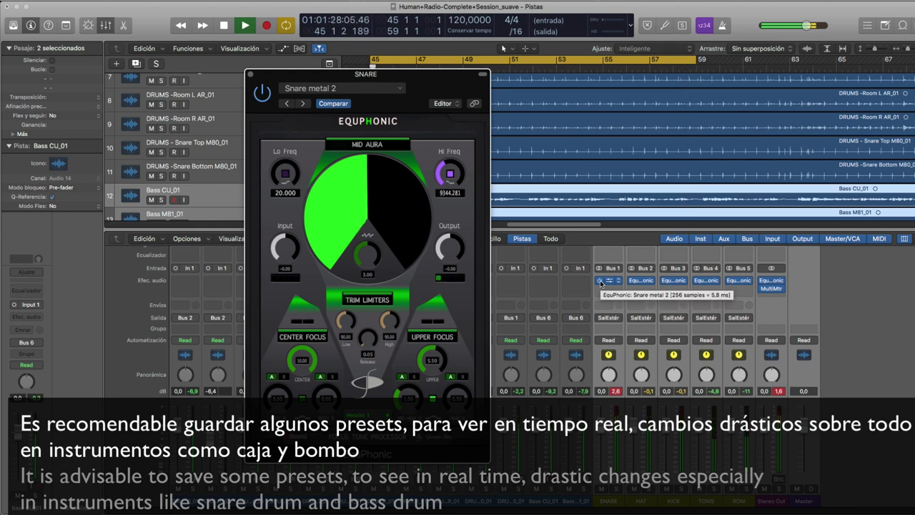
pyautogui.click(601, 281)
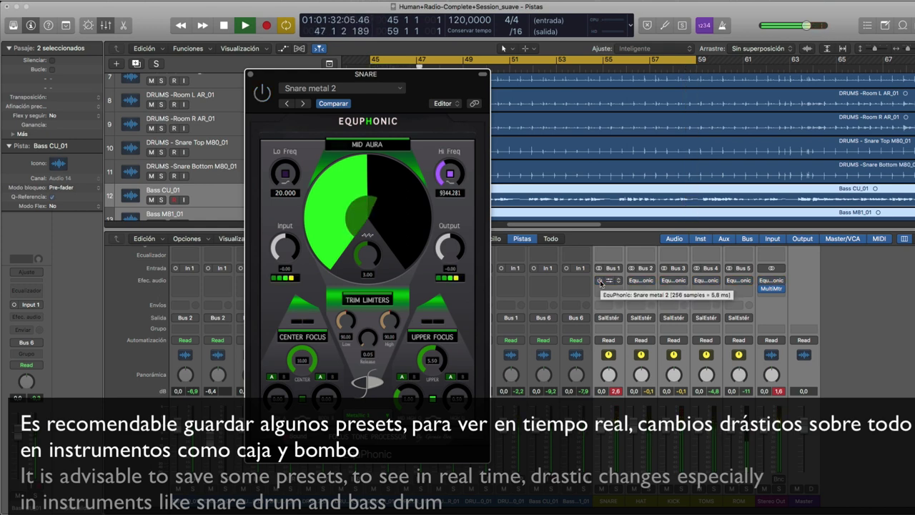
pyautogui.click(601, 281)
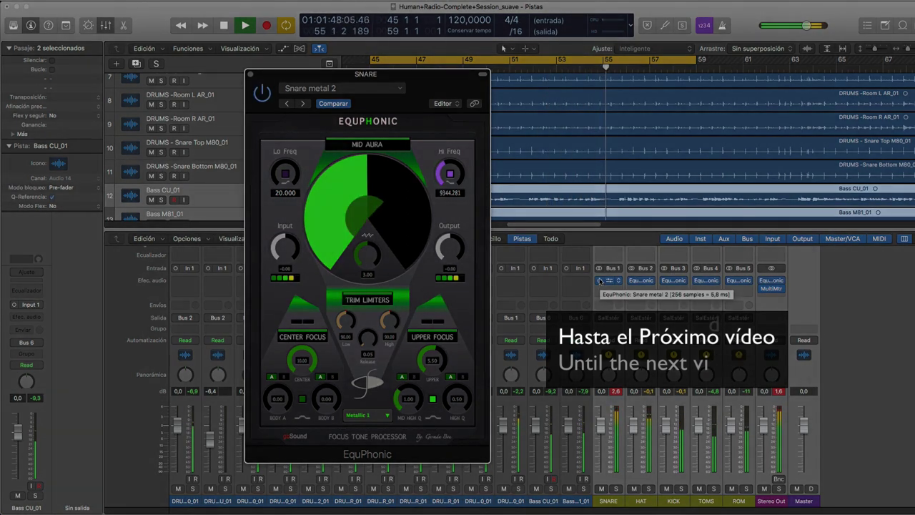
# Audition the Snare metal preset on the SNARE bus and return its EquPhonic to Snare presence 1
pyautogui.click(301, 104)
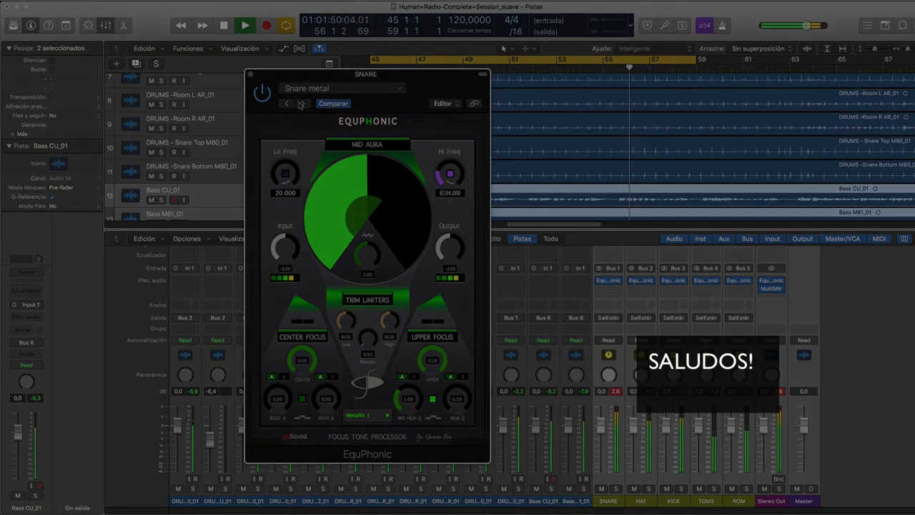
pyautogui.click(301, 104)
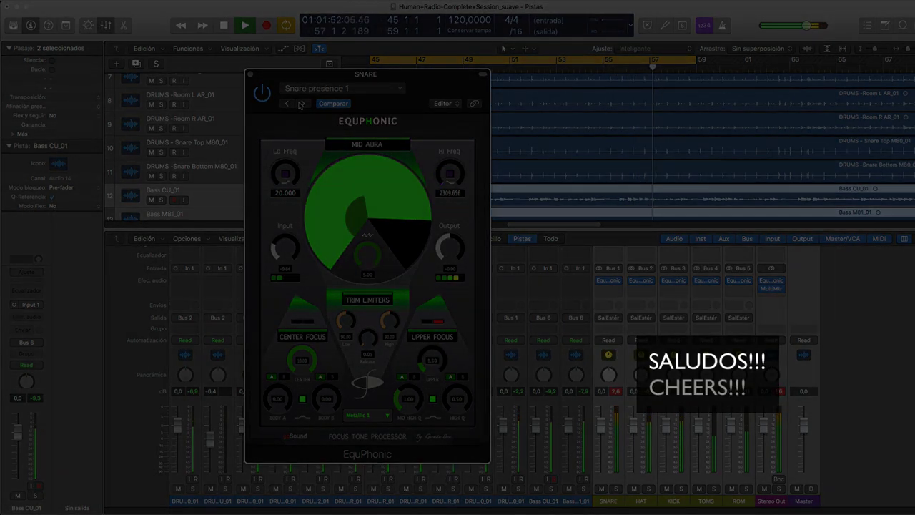